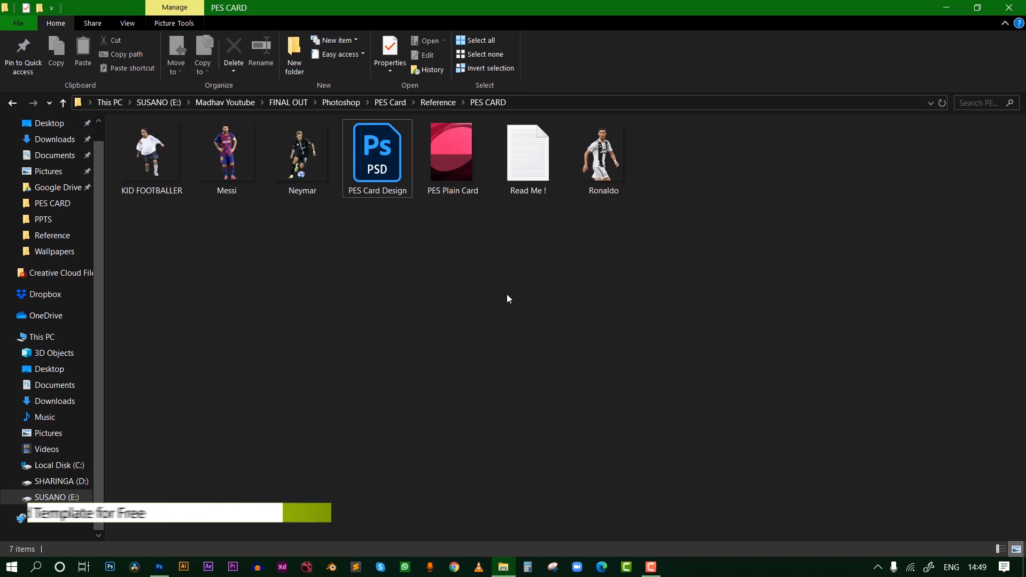
Look over the player images in the PES CARD folder, and switch to the PES Card Design document in Photoshop.
left_click(152, 165)
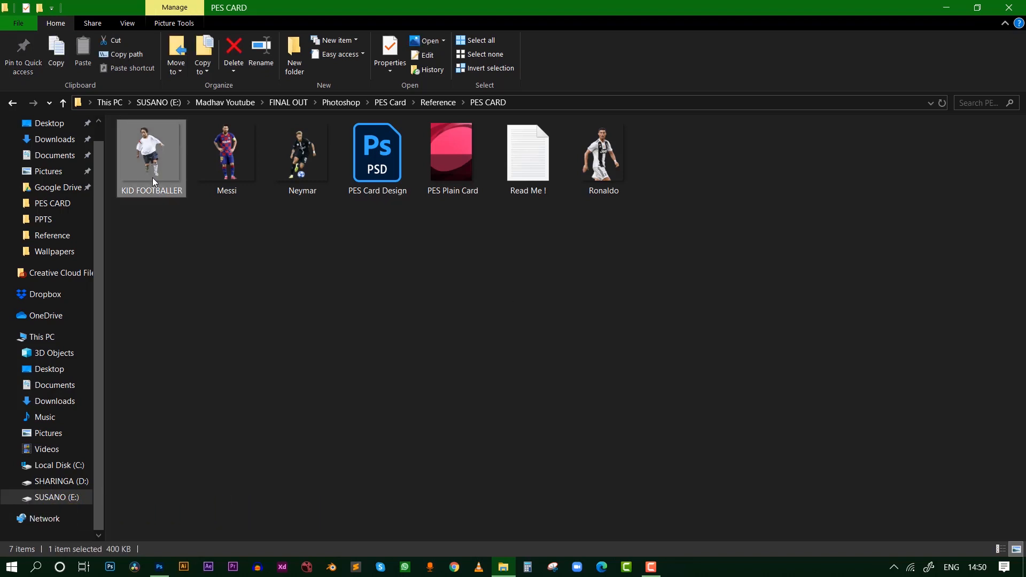
left_click(210, 172)
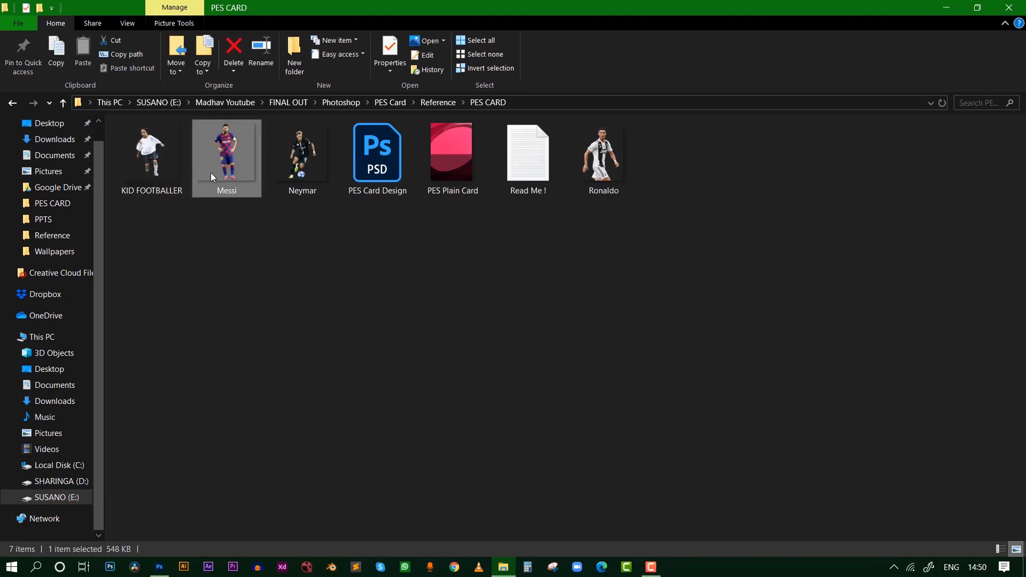
left_click(284, 171)
left_click(600, 183)
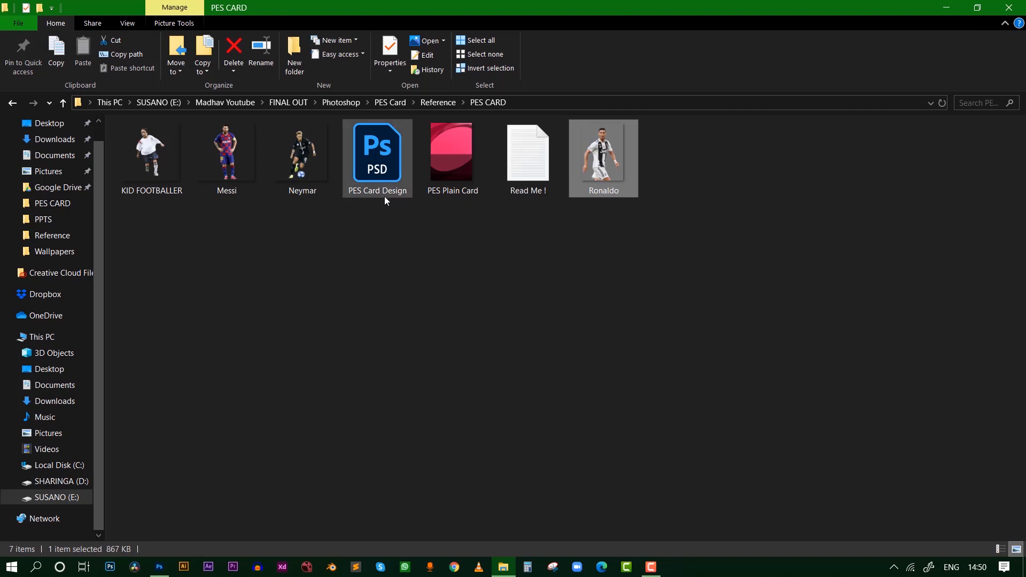
mouse_move(386, 201)
left_click(160, 567)
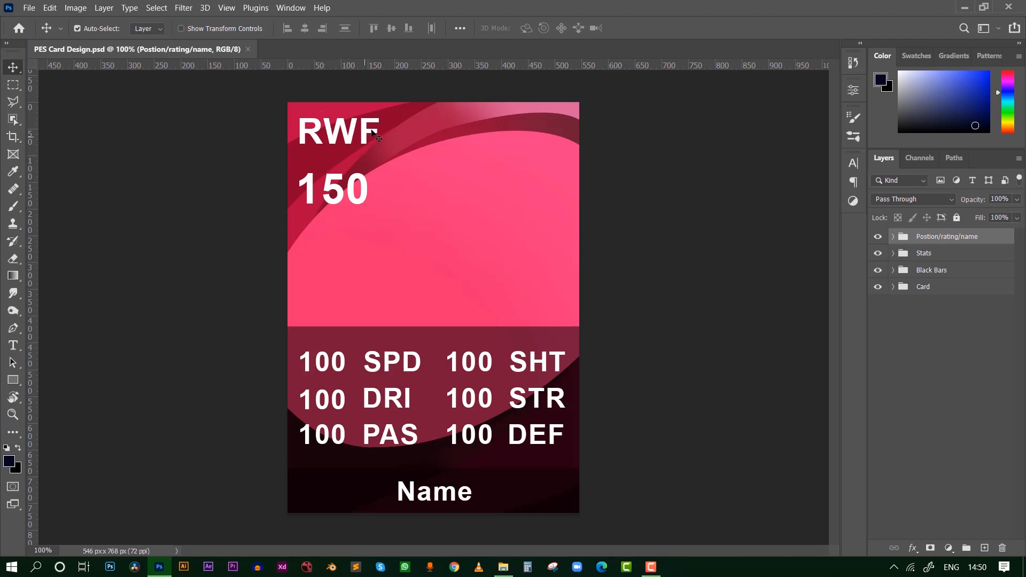
Examine what the Postion/rating/name, Stats and Card layer groups hold by toggling their visibility and expanding Card and Postion/rating/name.
left_click(878, 237)
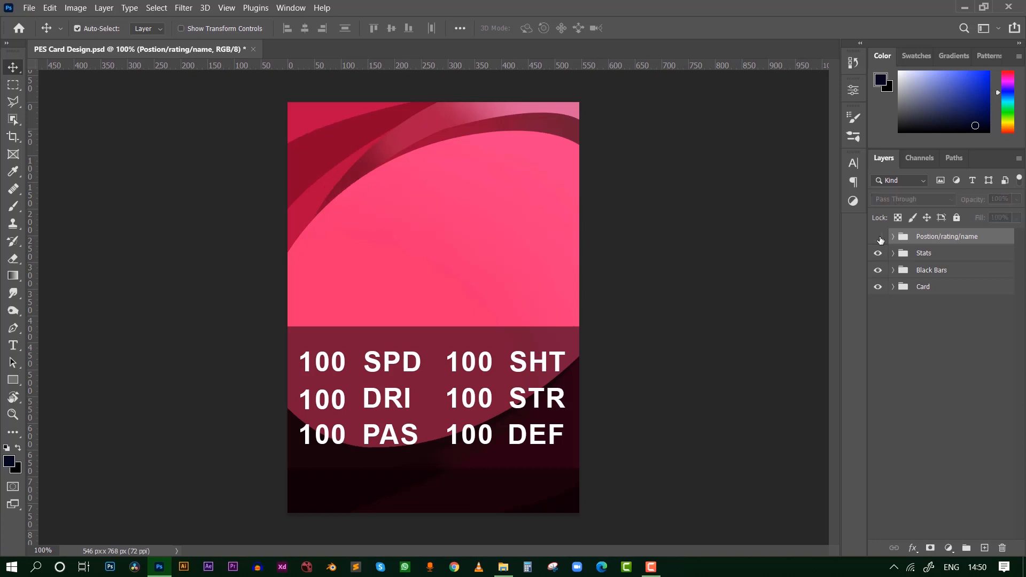
left_click(878, 238)
left_click(878, 255)
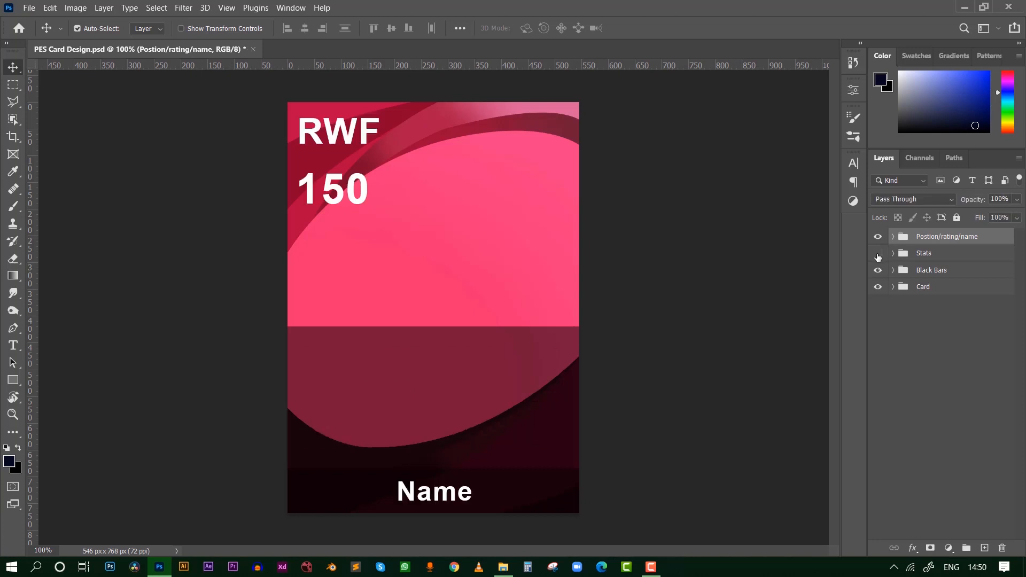
left_click(878, 255)
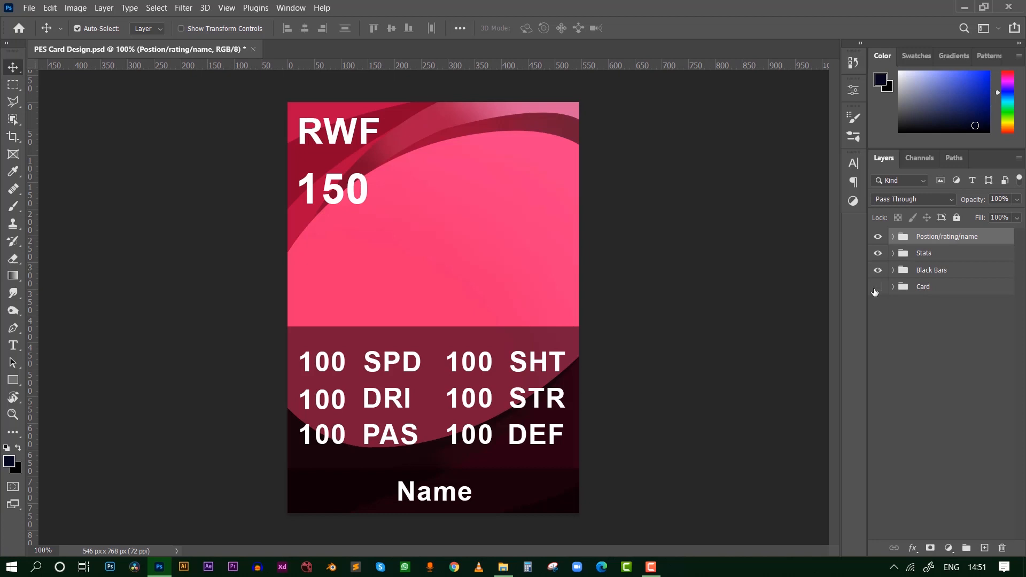
left_click(877, 288)
left_click(877, 289)
left_click(894, 288)
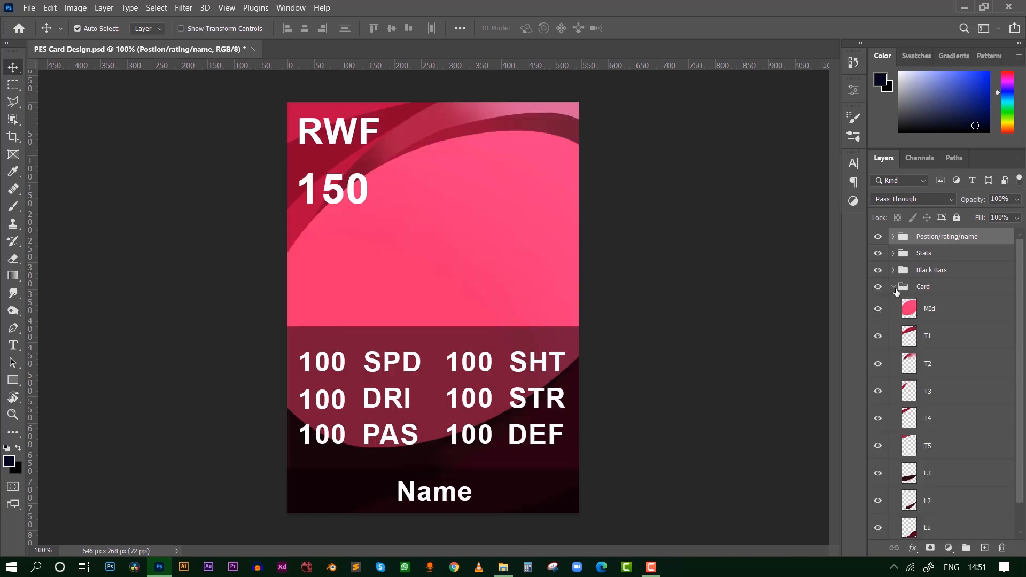
left_click(895, 288)
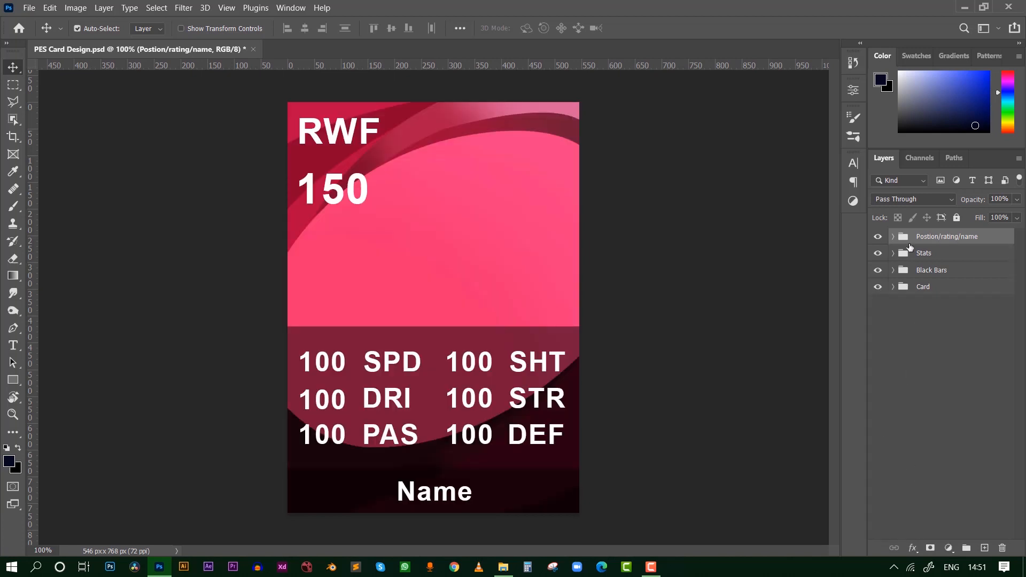
left_click(893, 237)
left_click(893, 238)
Replace the RWF position text at the card's upper left with CF.
left_click(13, 348)
left_click(336, 142)
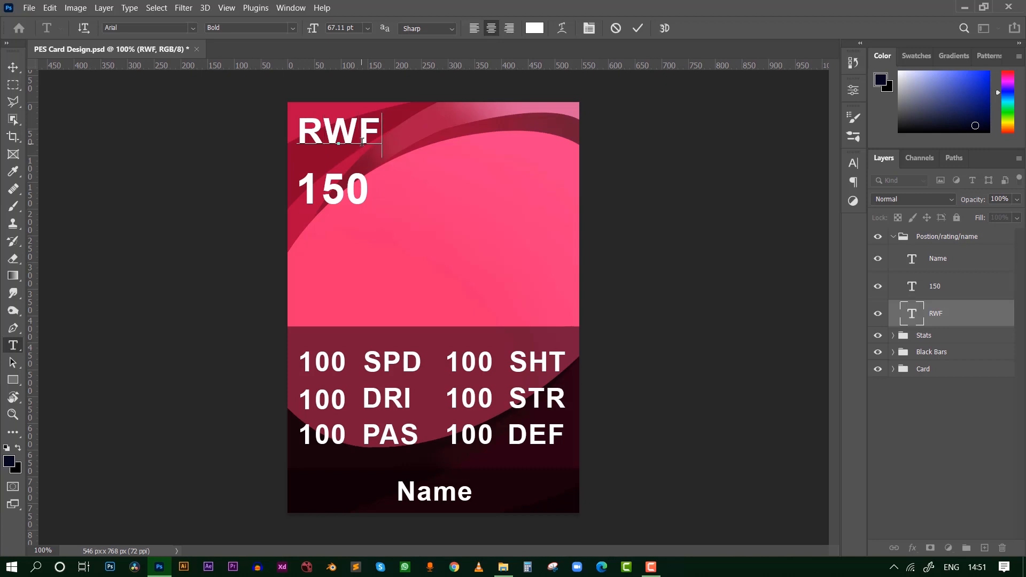
key("BackSpace")
key("BackSpace")
key("BackSpace")
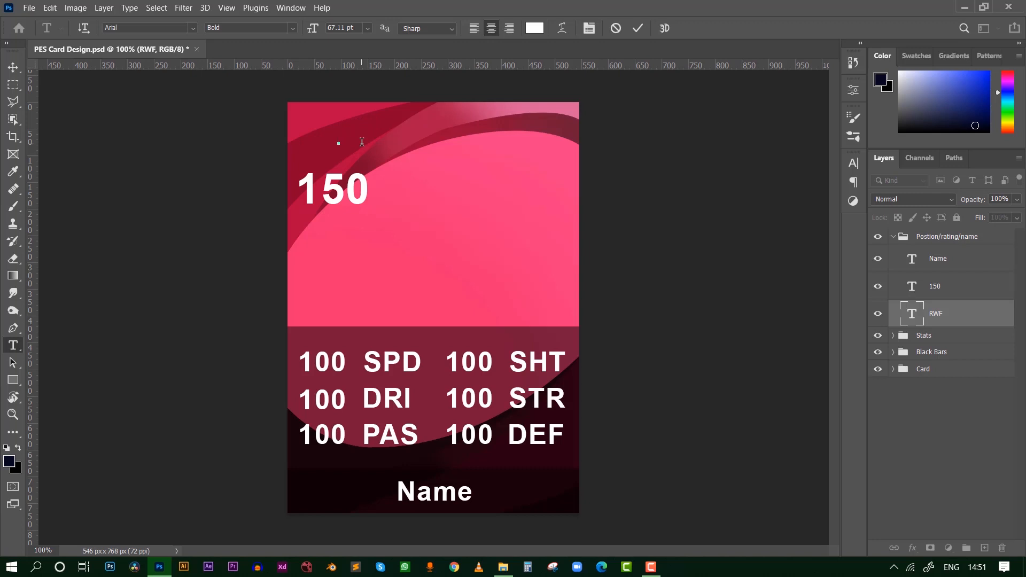
type("CF")
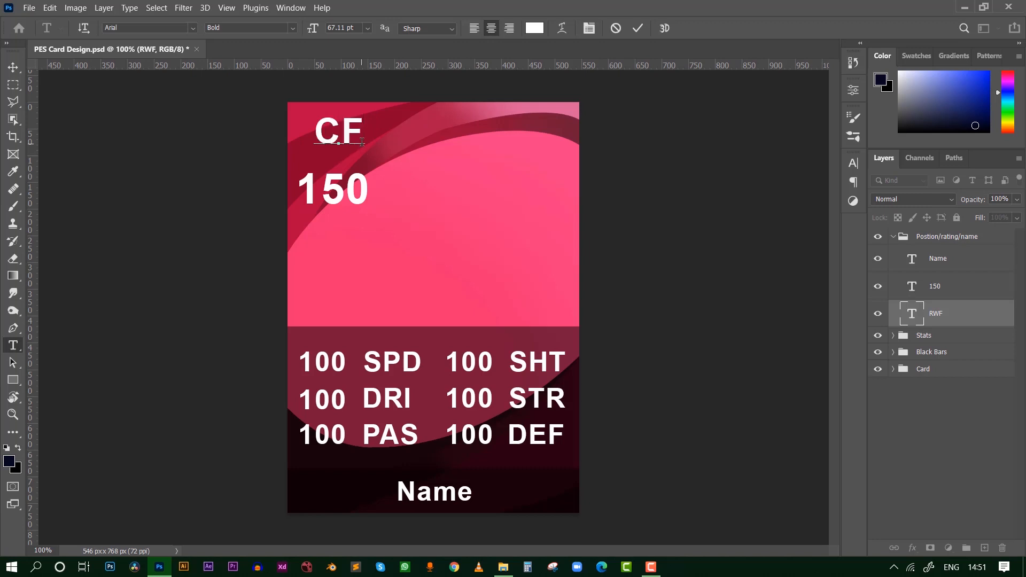
left_click(9, 69)
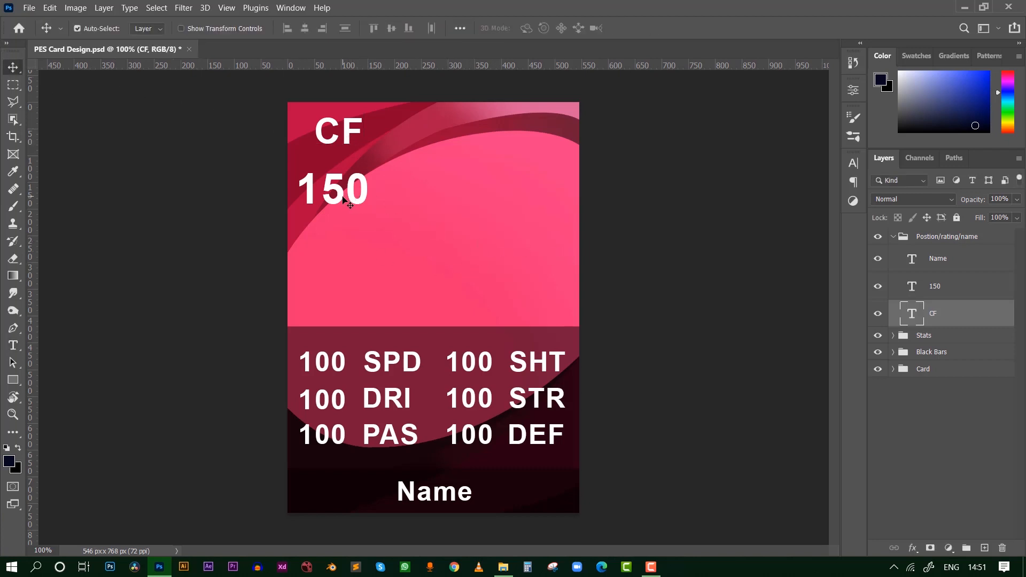
Change the player rating below the position text to 94.
key("t")
left_click(343, 196)
key("ctrl+a")
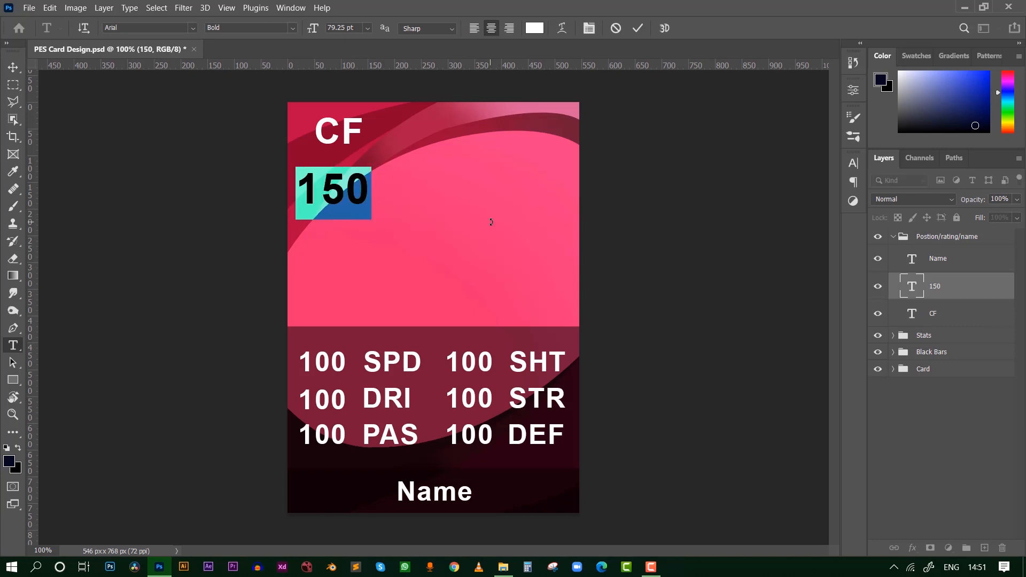
type("94")
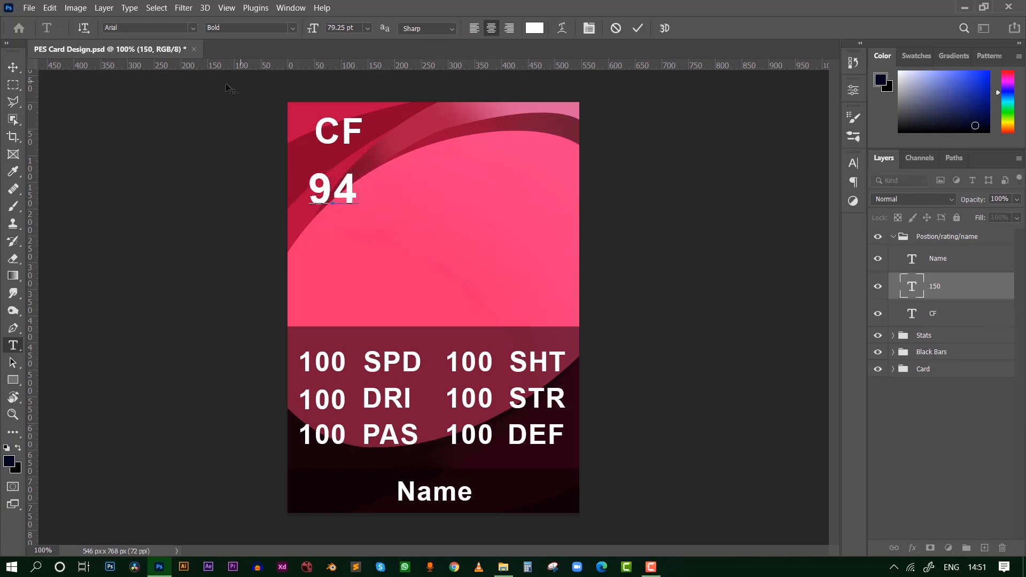
left_click(12, 68)
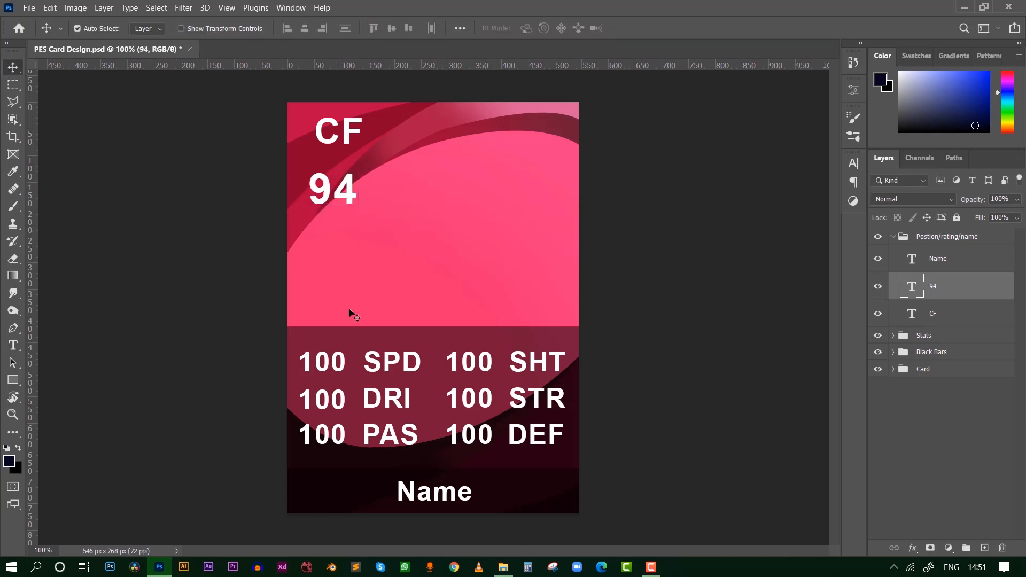
key("t")
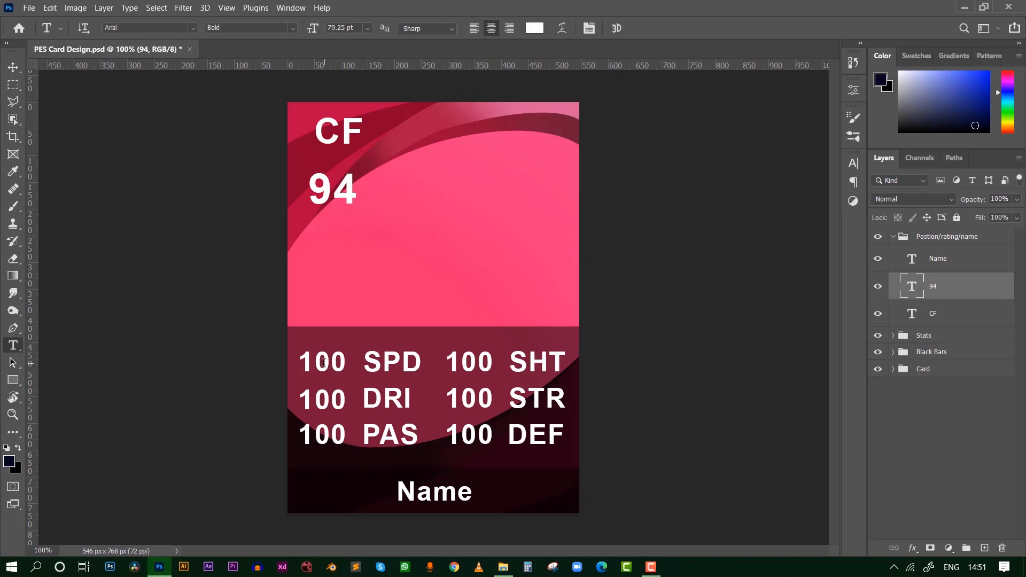
left_click(332, 364)
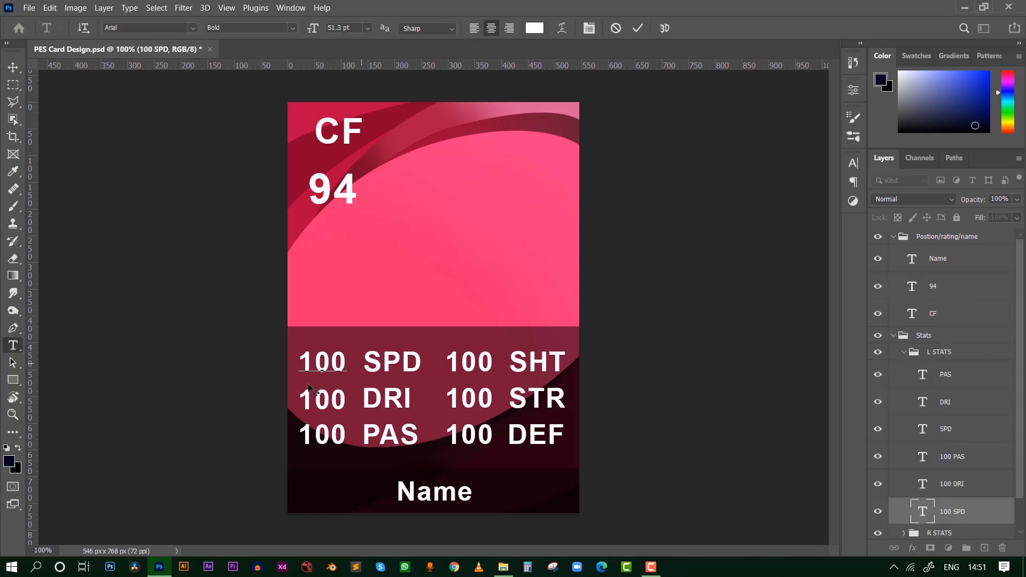
left_click(13, 69)
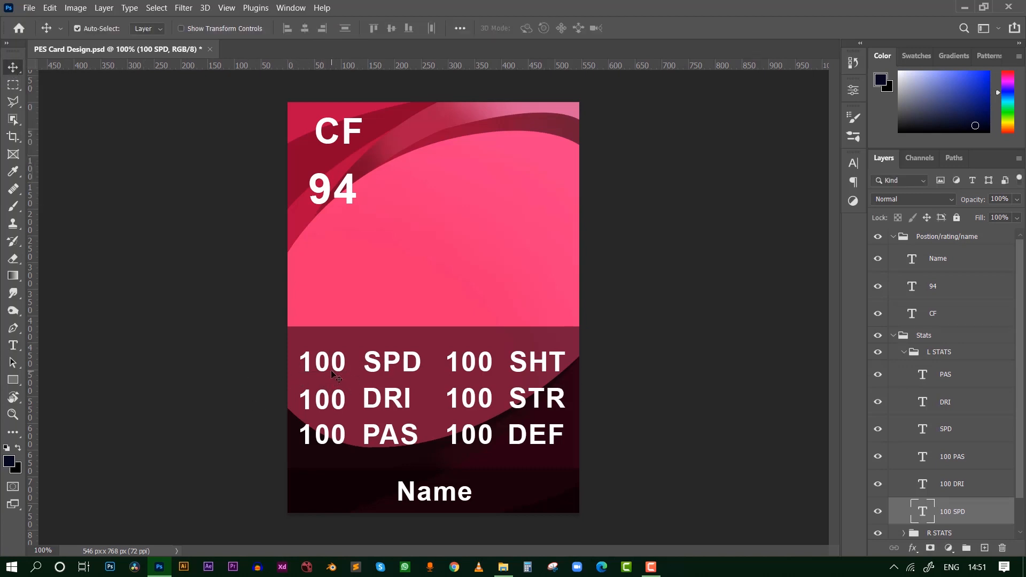
key("t")
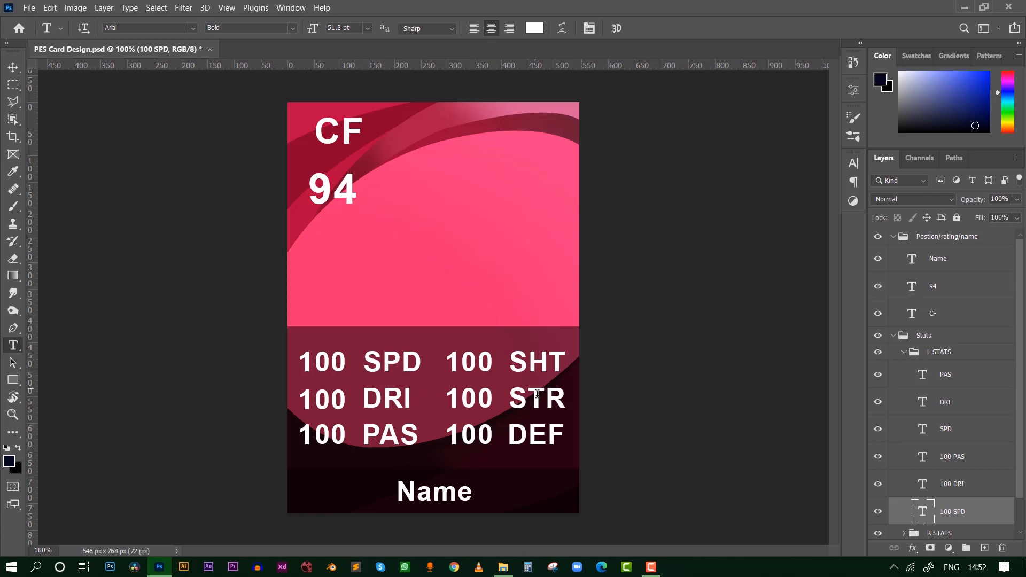
left_click(533, 399)
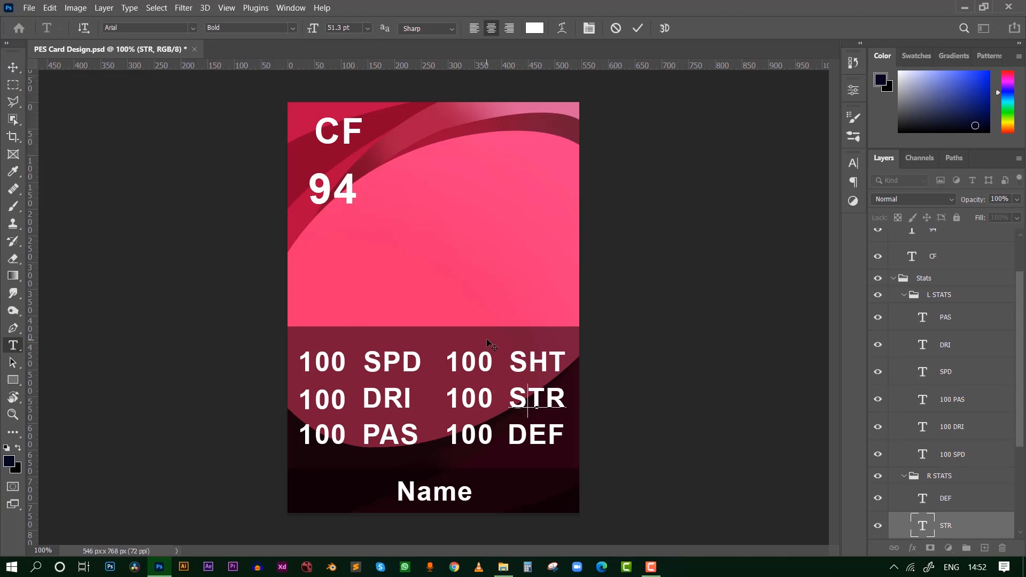
type("d")
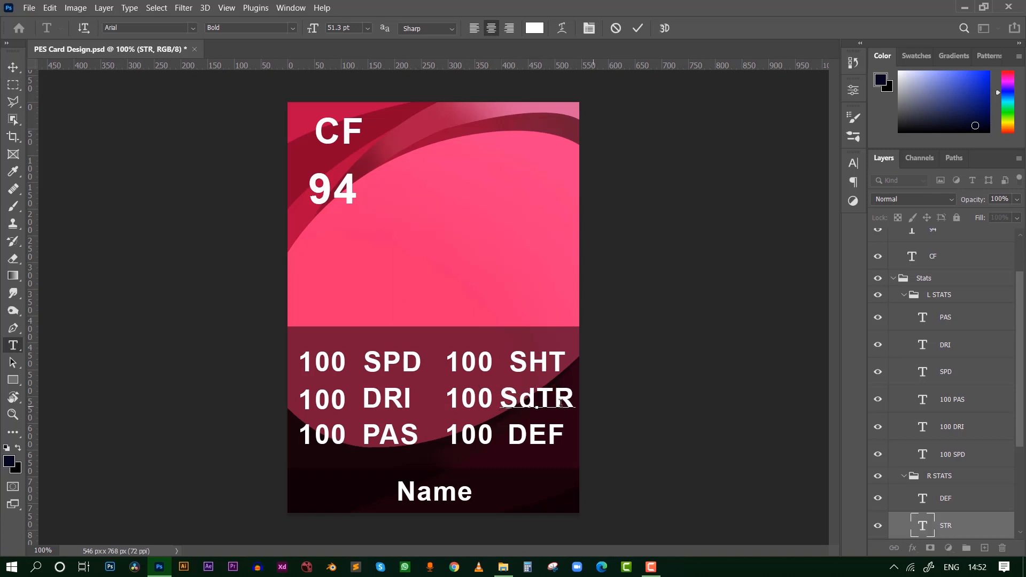
key("BackSpace")
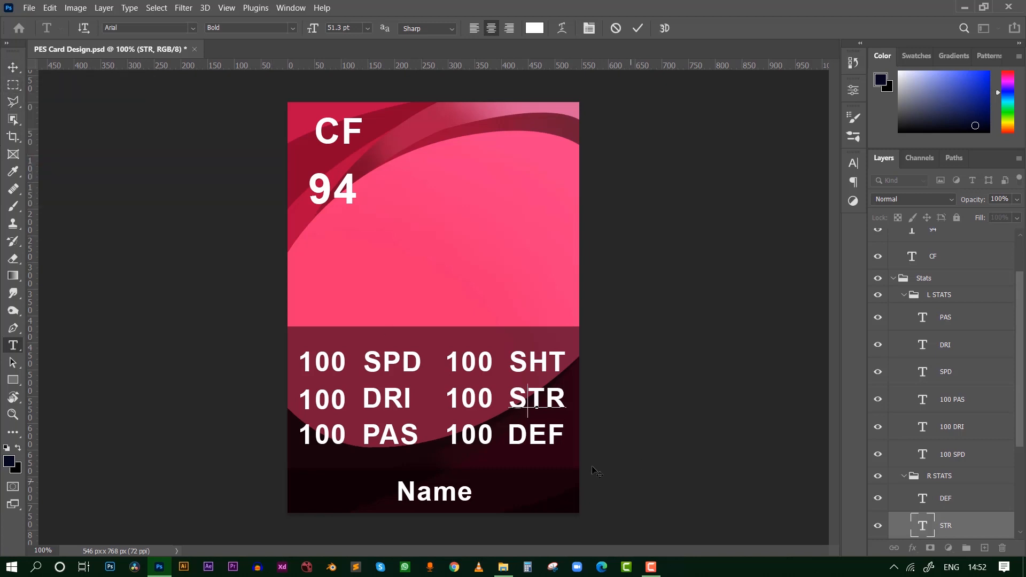
type("v")
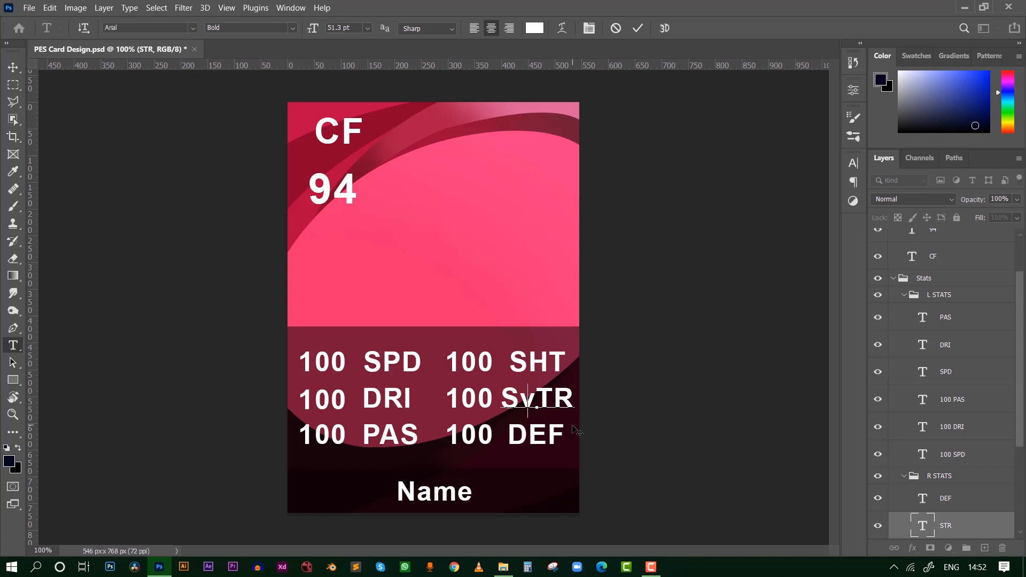
key("BackSpace")
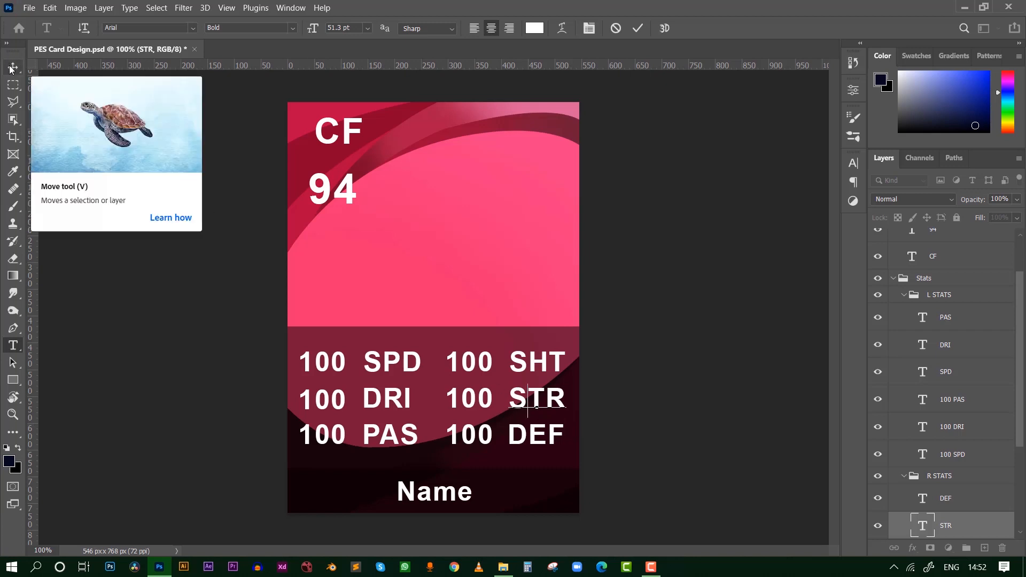
left_click(14, 89)
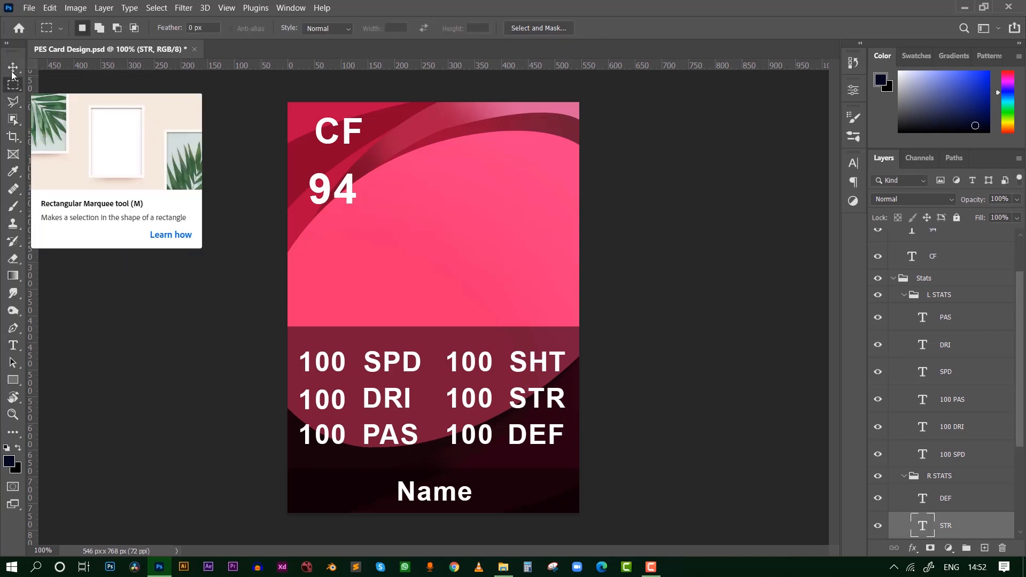
left_click(13, 67)
key("t")
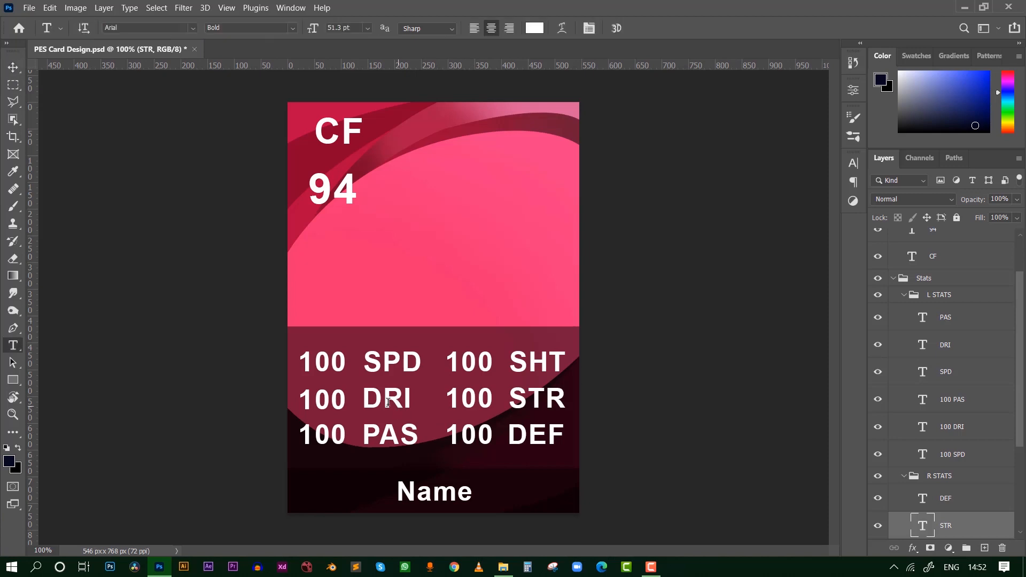
left_click(329, 402)
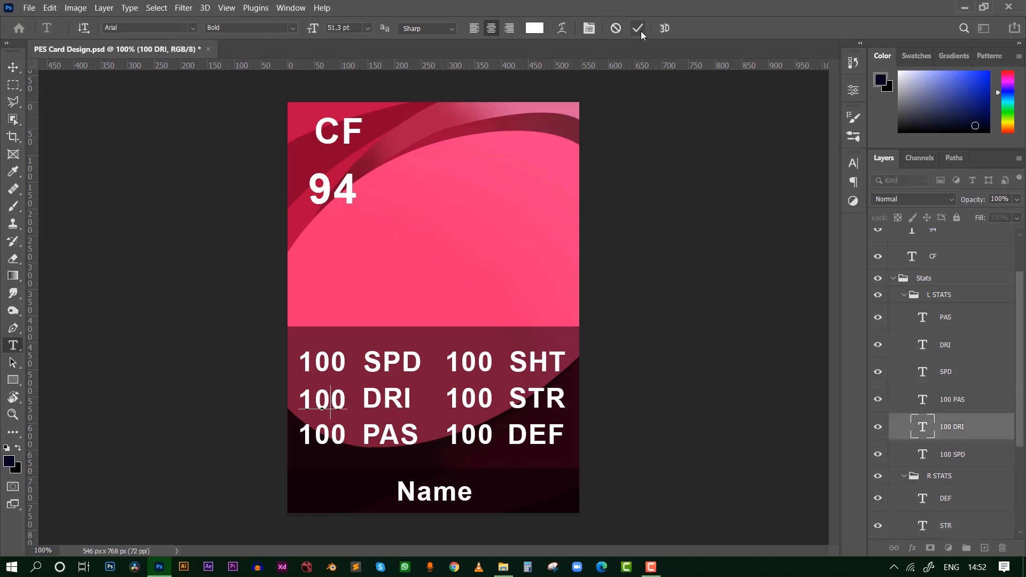
left_click(639, 30)
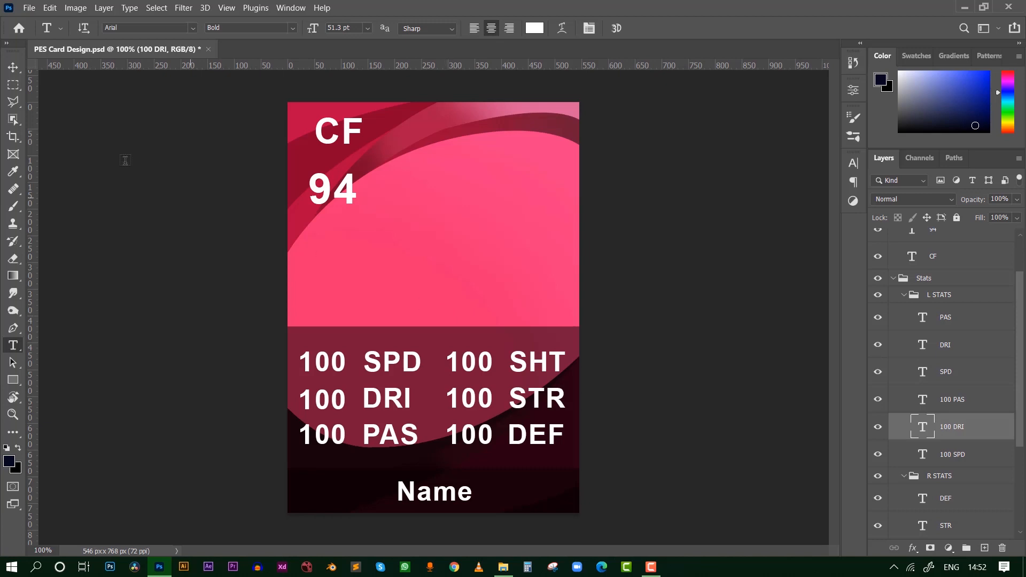
left_click(13, 67)
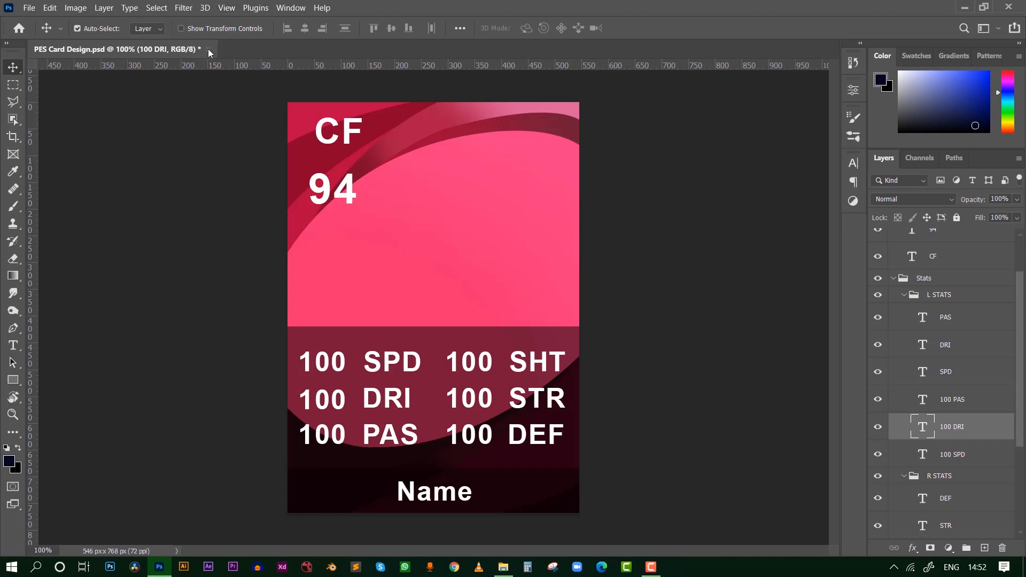
Show the alignment guides over the card.
left_click(224, 9)
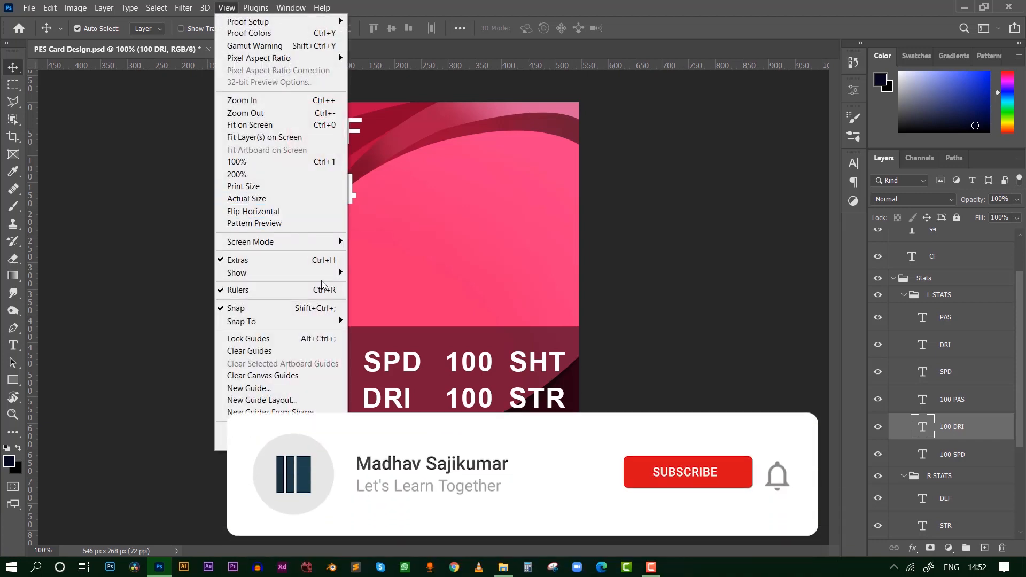
mouse_move(340, 273)
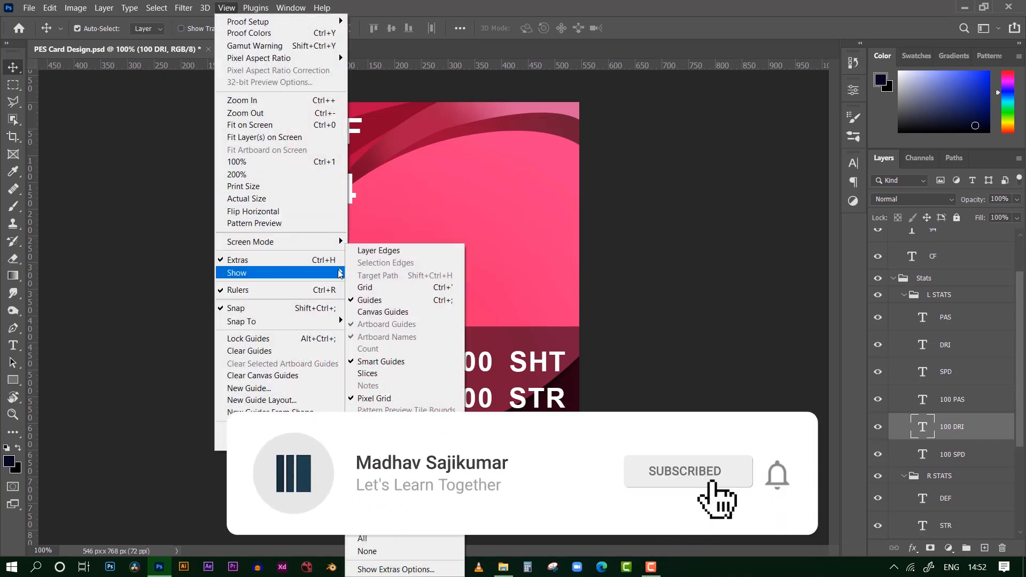
left_click(394, 299)
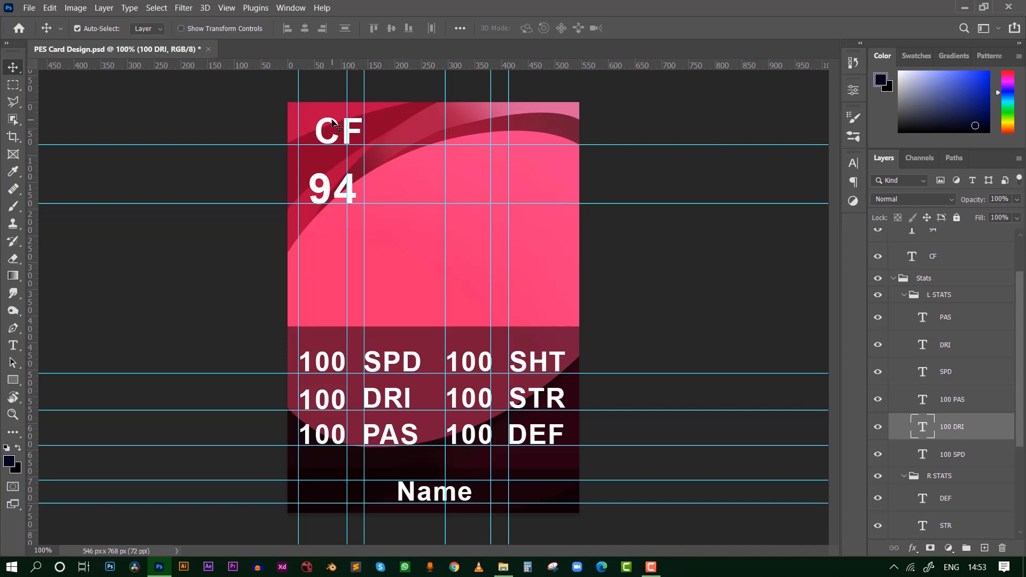
Collapse the L STATS subgroup and the Stats layer group.
left_click(904, 295)
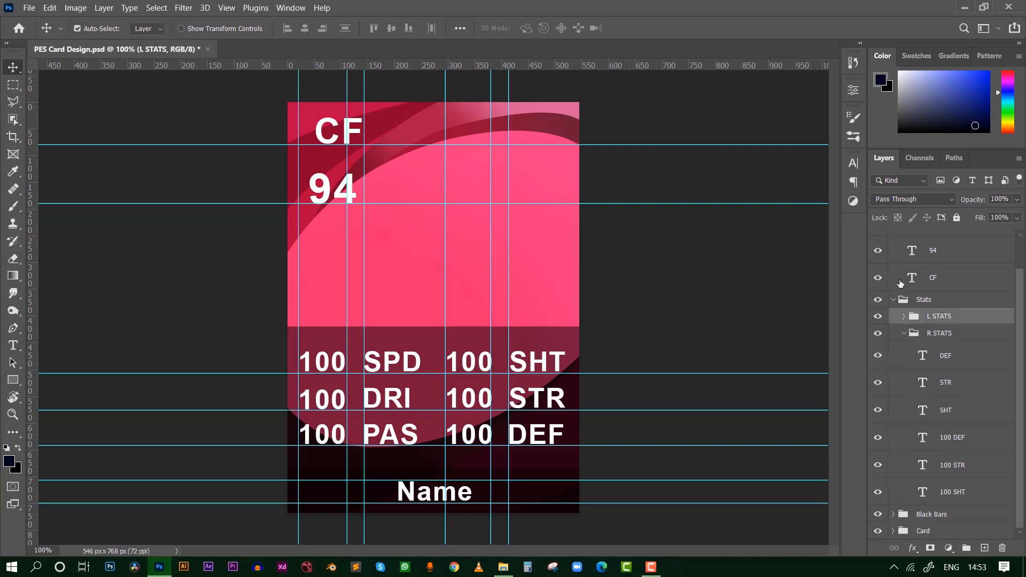
left_click(894, 300)
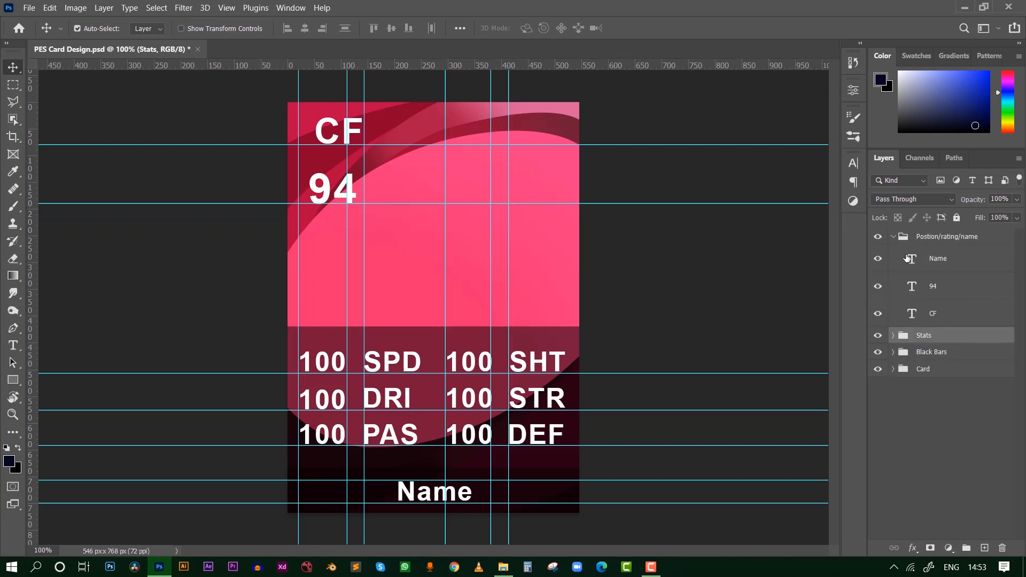
left_click(893, 237)
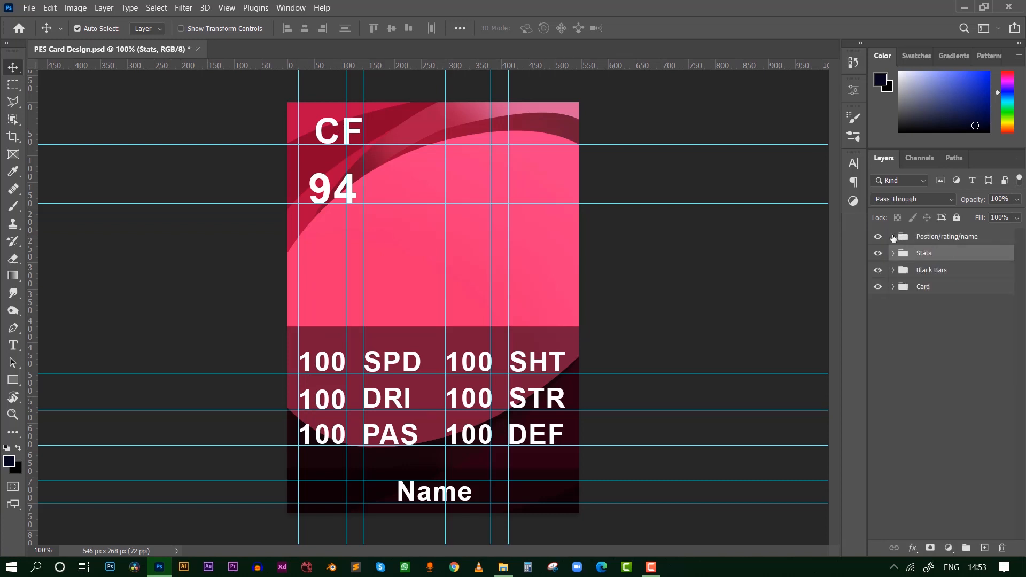
left_click(970, 238)
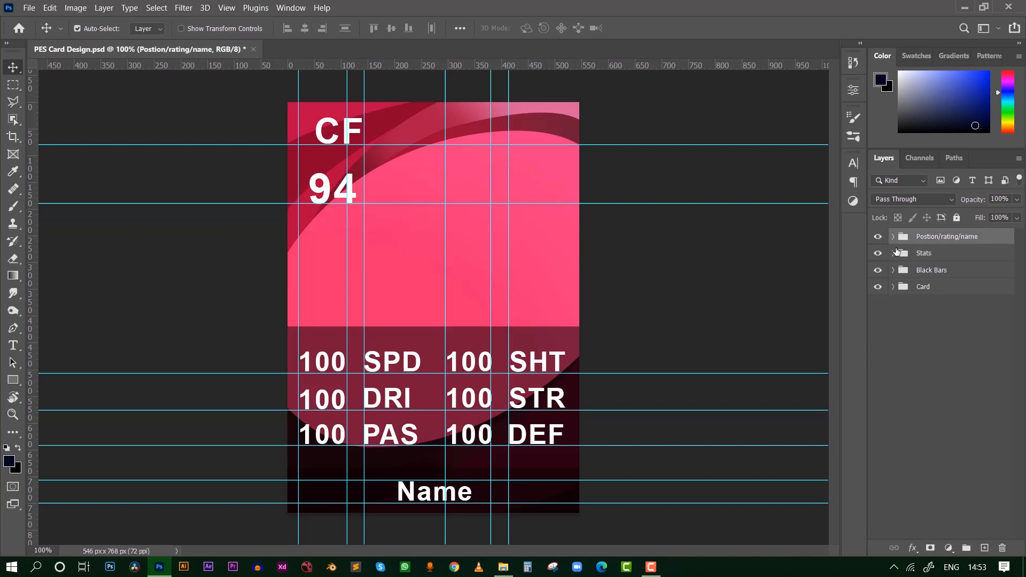
left_click(893, 236)
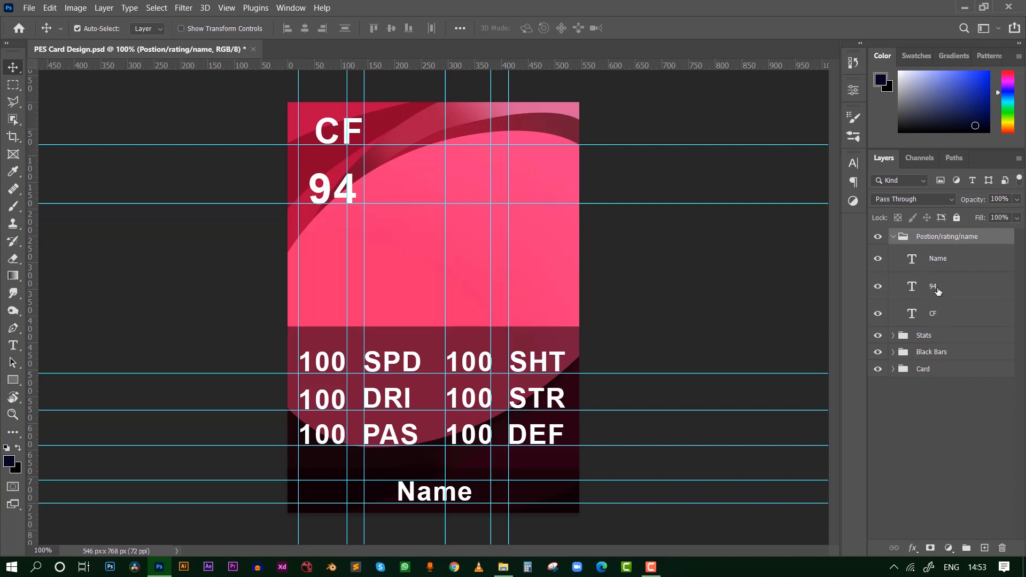
left_click(940, 262)
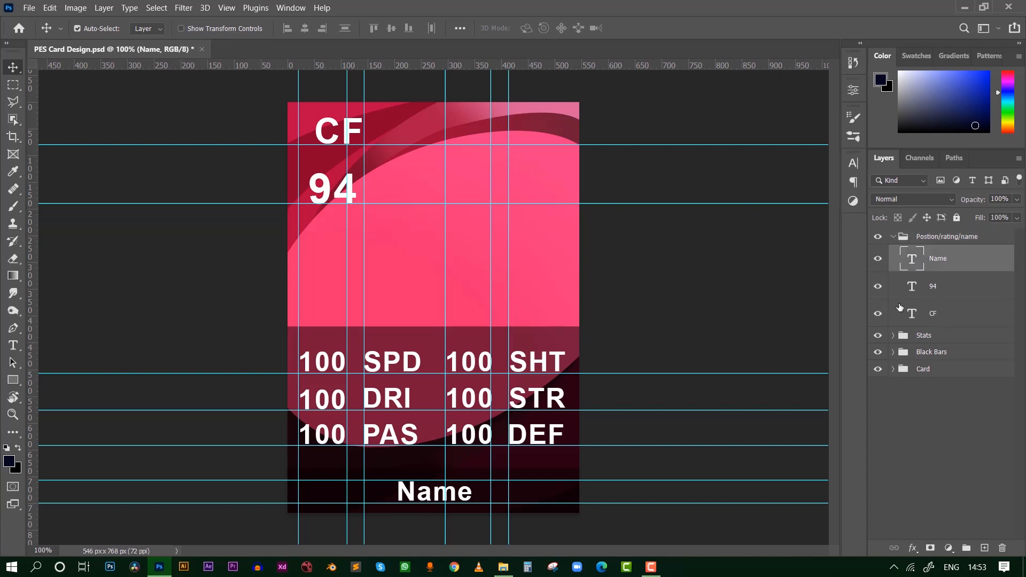
left_click(935, 288)
Nudge the CF position text left until its left edge lines up with the leftmost vertical guide.
left_click(935, 320)
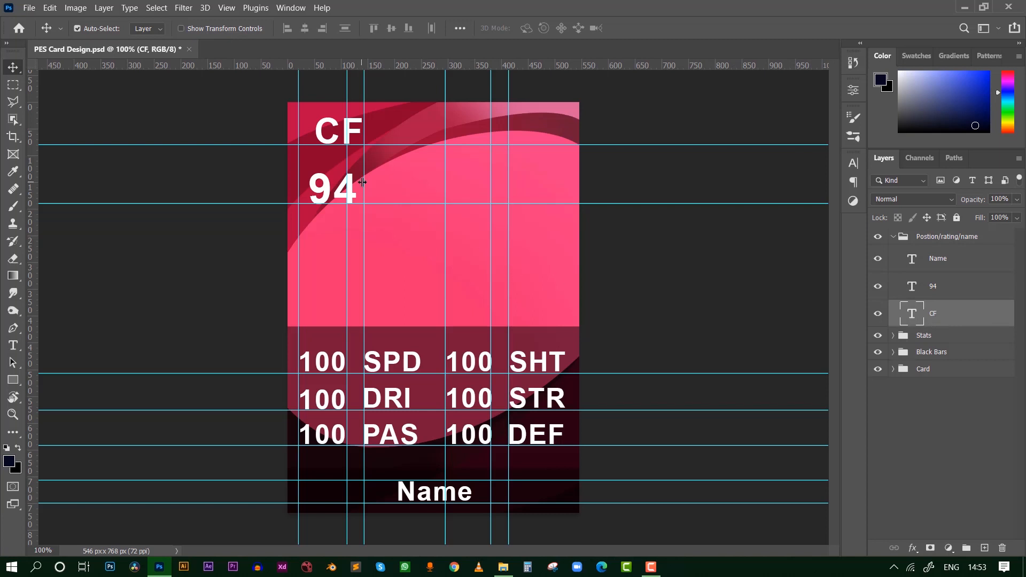
key("Left")
key("Left")
key("Left")
key("Left")
key("Left")
key("Left")
key("Left")
key("Left")
key("Left")
key("Left")
key("Left")
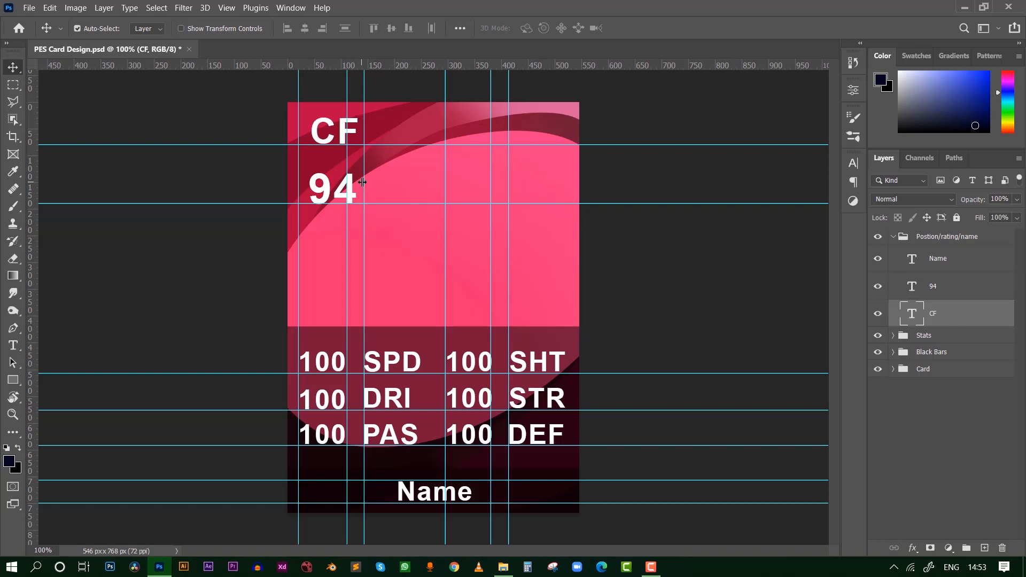
key("Left")
key("shift+Left")
key("shift+Left")
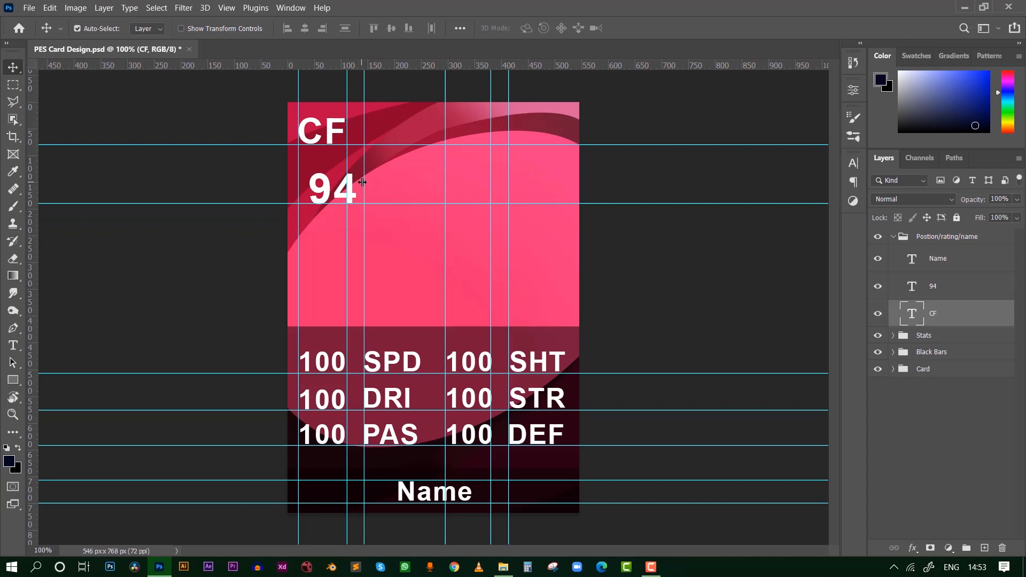
key("Left")
key("Left")
Shift the 94 rating text left to align with the leftmost vertical guide beneath CF.
left_click(932, 287)
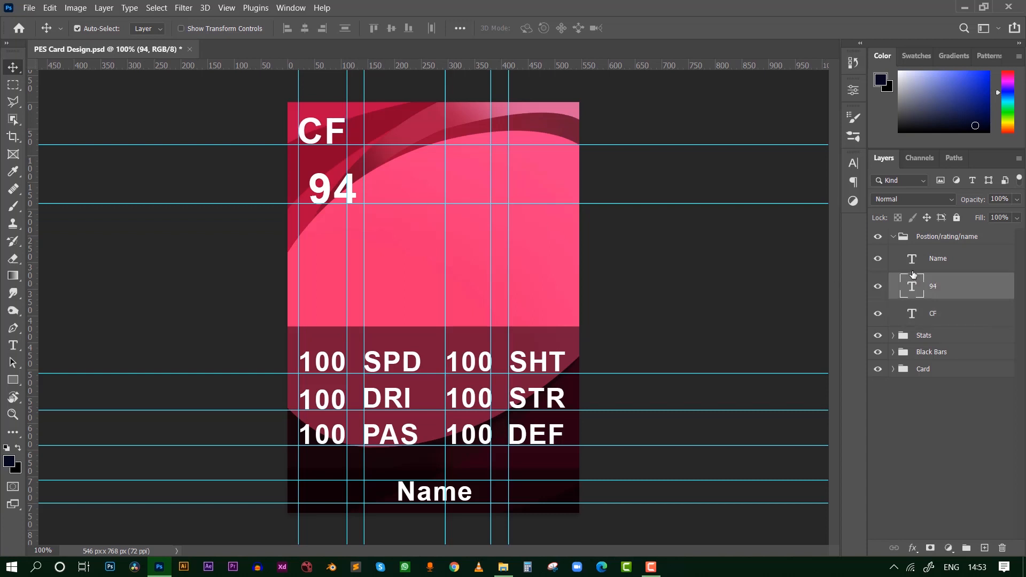
key("shift+Left")
key("shift+Left")
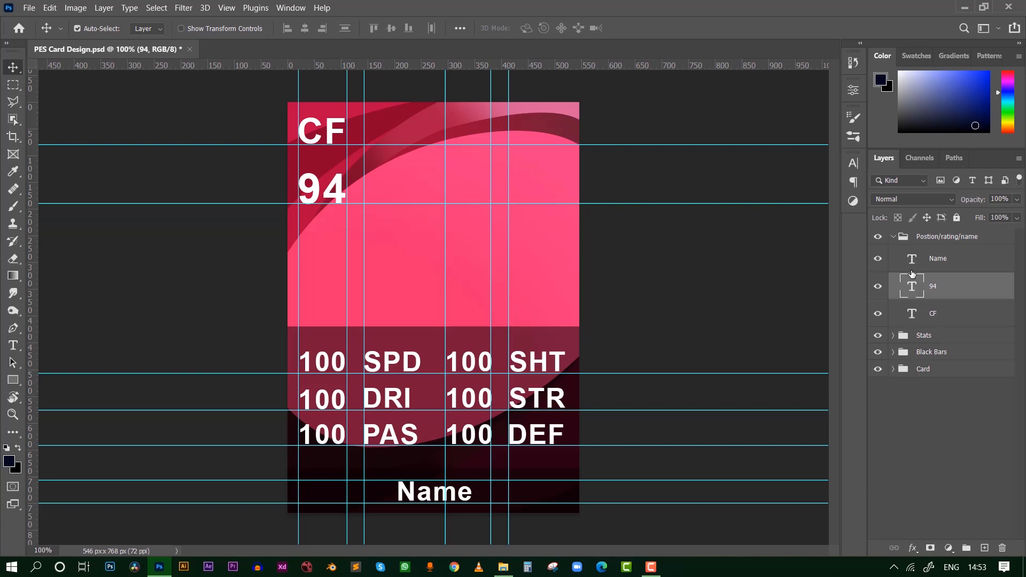
Change the number beside the SPD stat to 85.
double_click(321, 363)
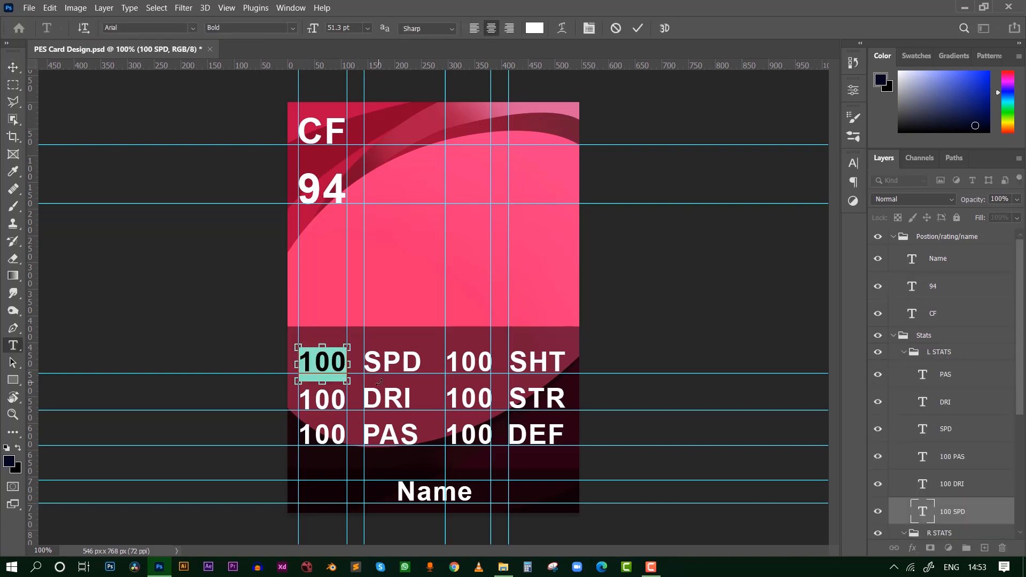
type("85")
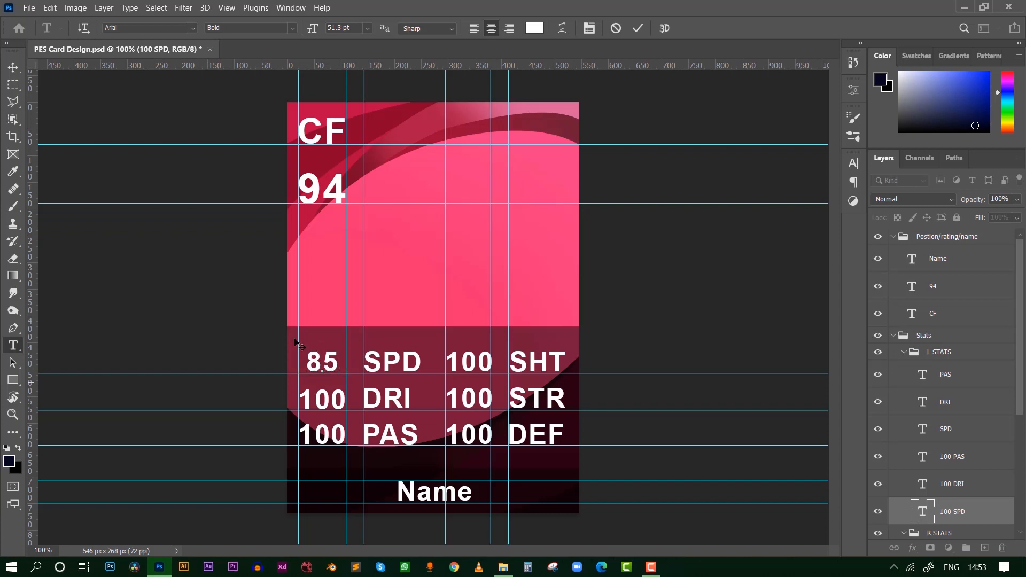
left_click(13, 68)
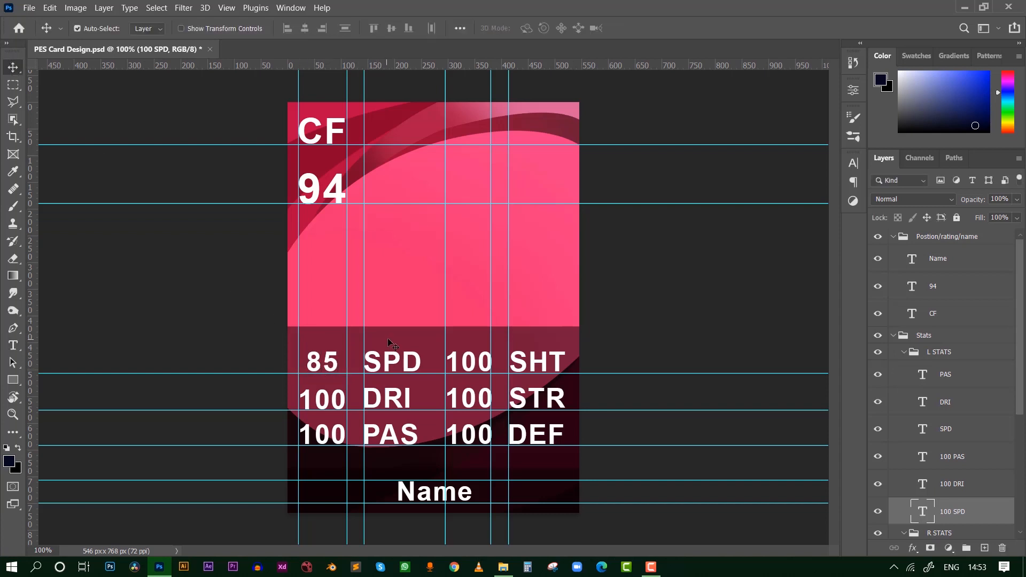
Nudge the SPD value right until its right edge meets the second vertical guide.
key("Right")
key("Right")
key("Right")
key("Right")
key("Right")
key("Right")
key("Right")
key("Right")
key("Right")
key("Right")
key("Right")
key("Right")
key("Right")
key("Right")
key("Right")
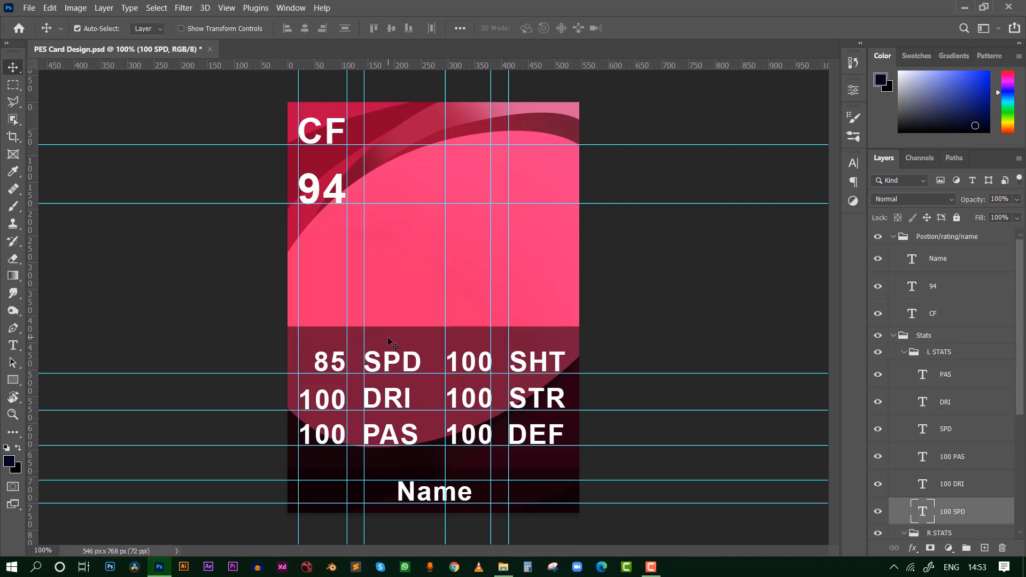
key("Right")
key("Right")
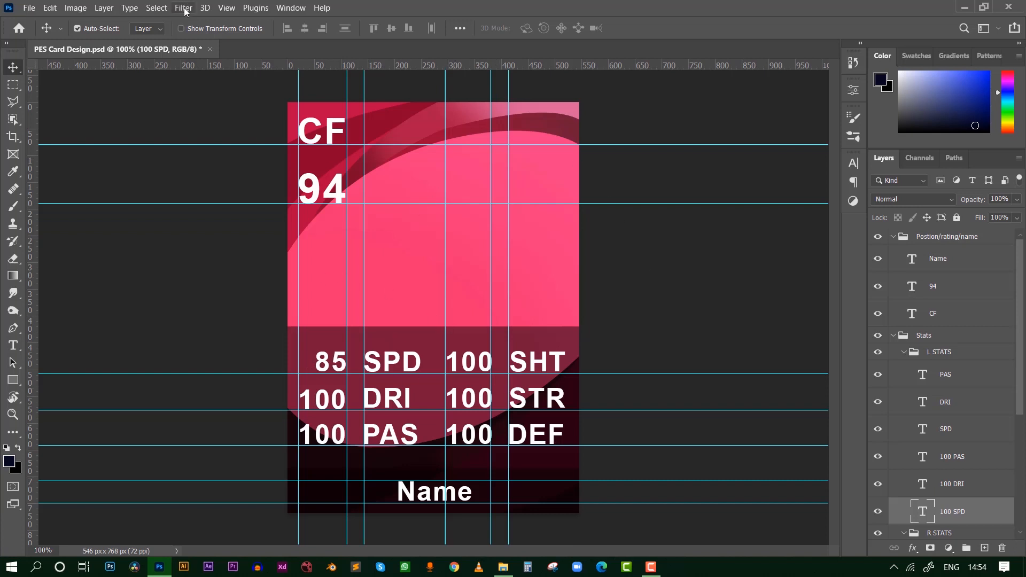
Hide the alignment guides over the card and deselect the active layer.
left_click(233, 10)
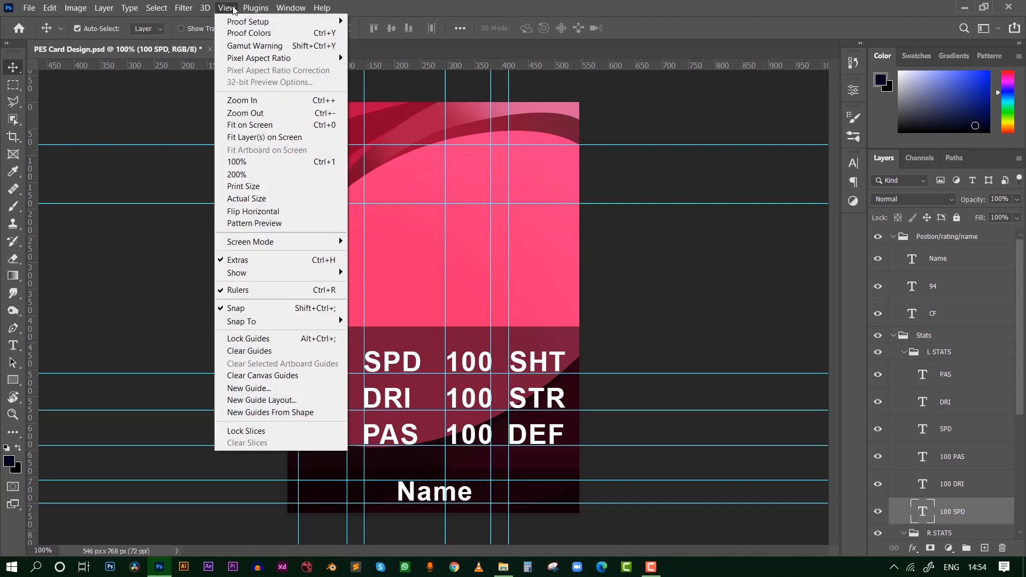
mouse_move(287, 272)
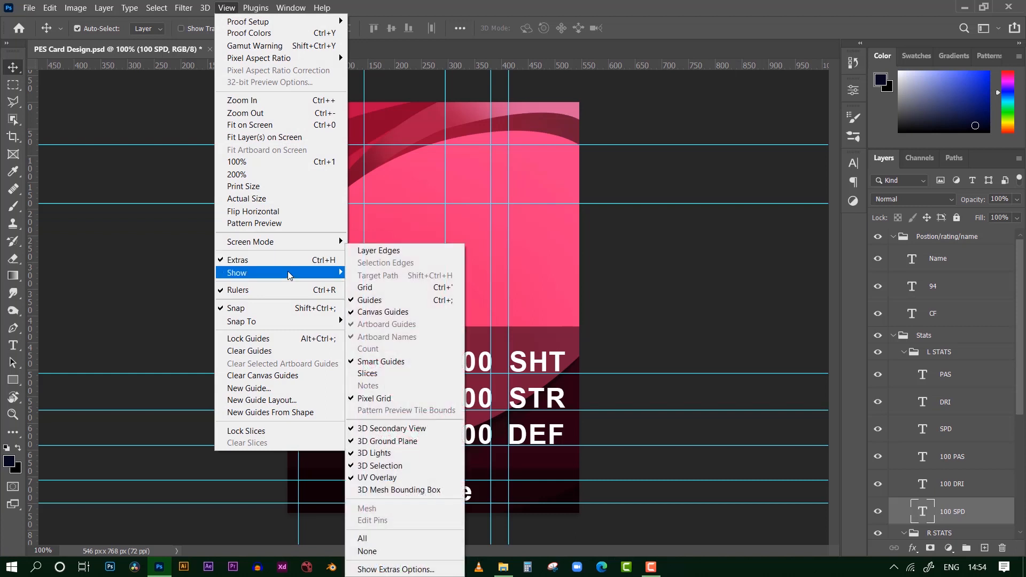
left_click(385, 301)
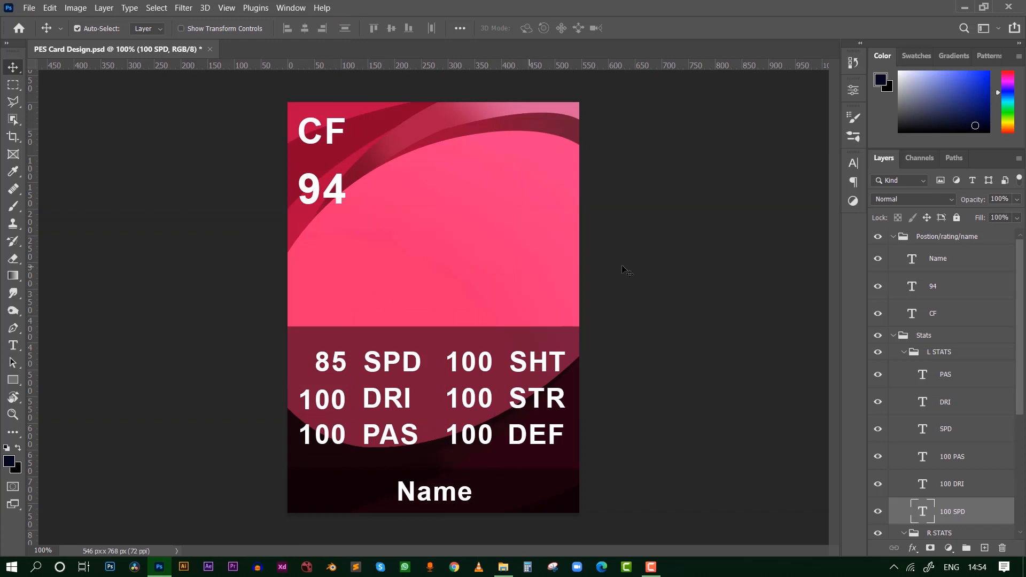
left_click(649, 267)
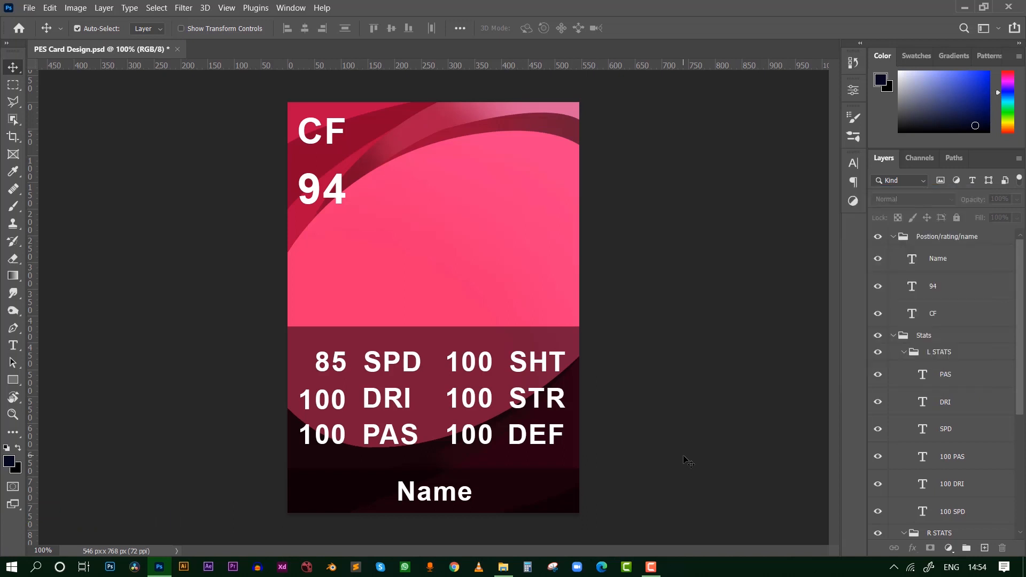
Switch to File Explorer and restore the PES CARD folder to a smaller window beside the card.
left_click(503, 567)
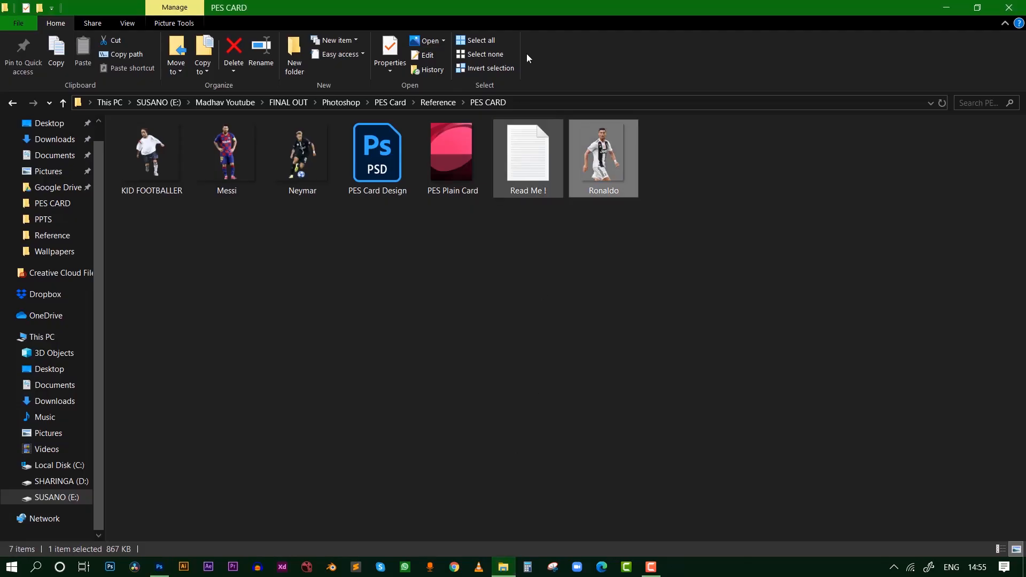
double_click(516, 18)
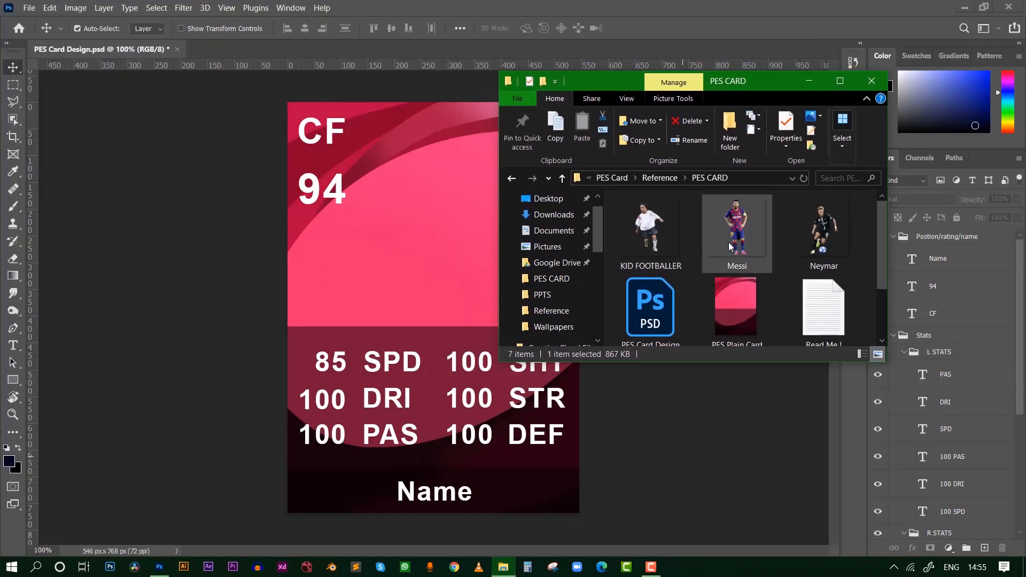
scroll(694, 296, "down", 2)
scroll(660, 249, "up", 2)
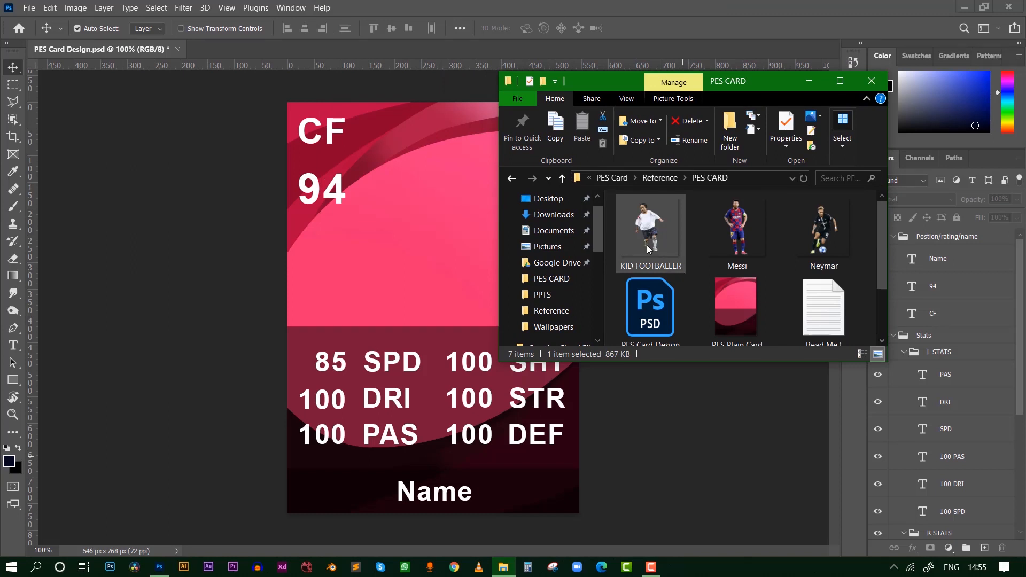
Place the Messi image from the PES CARD folder onto the card design in Photoshop.
left_click(737, 244)
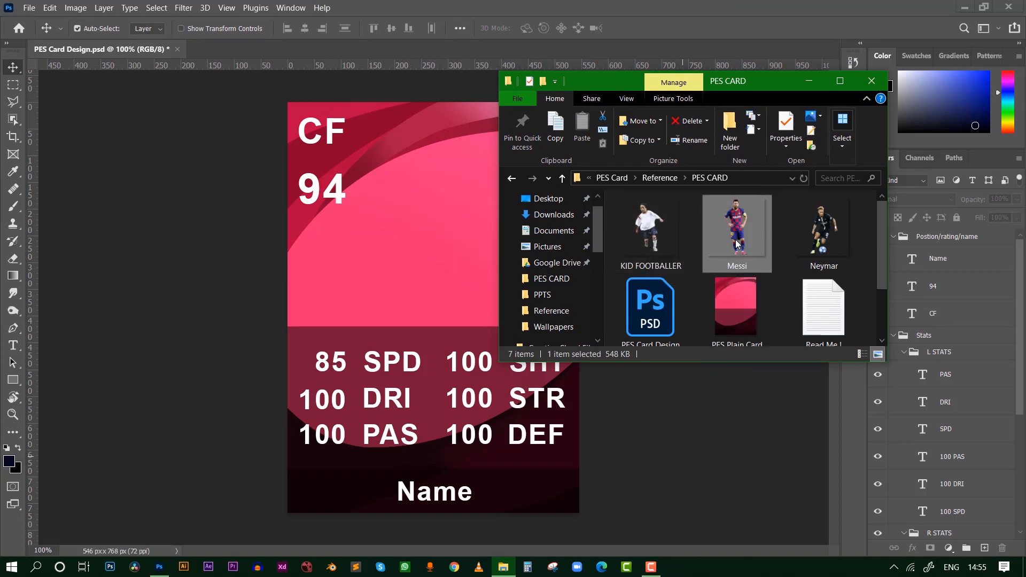
left_click(1002, 478)
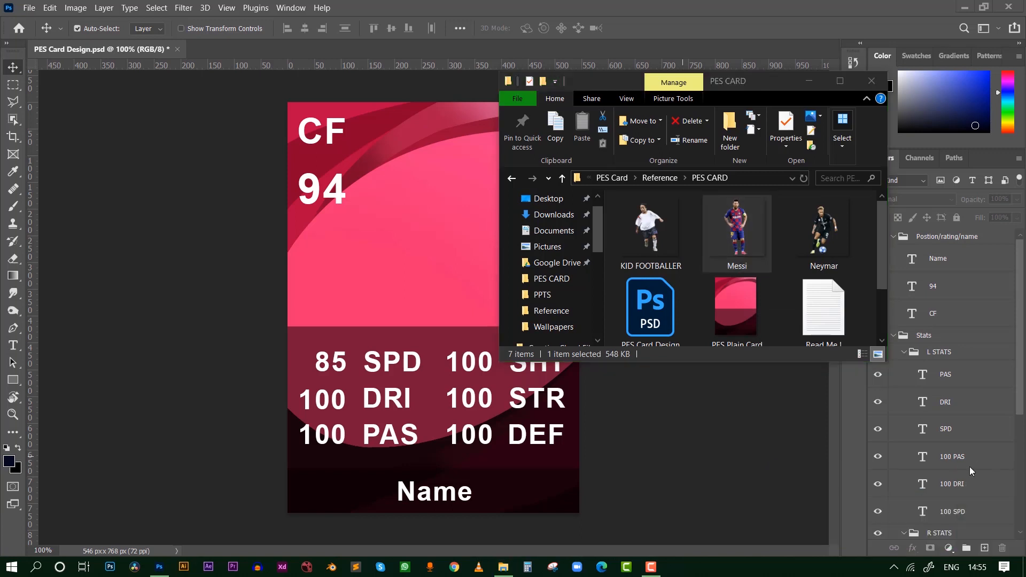
left_click(743, 250)
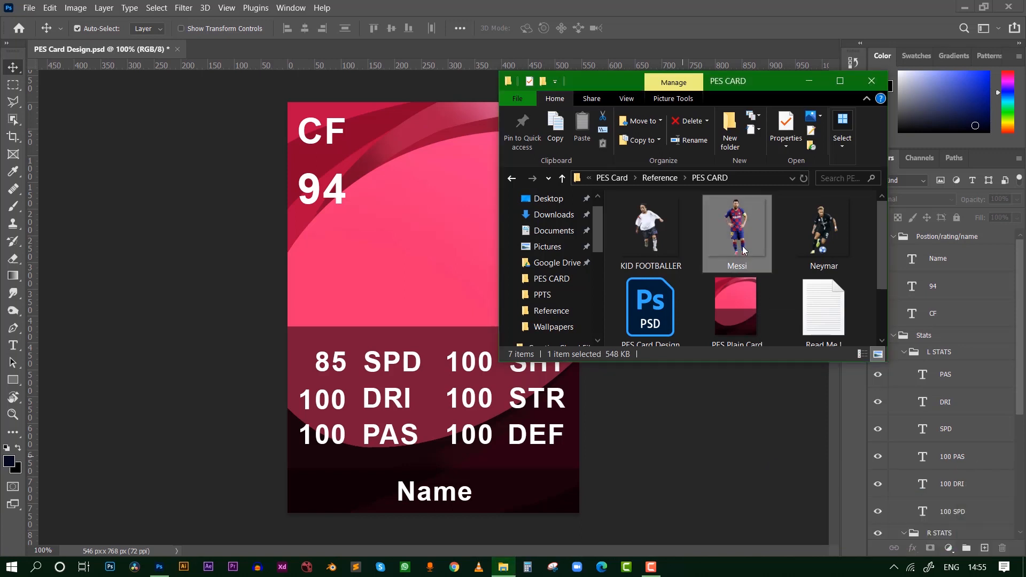
scroll(753, 277, "down", 2)
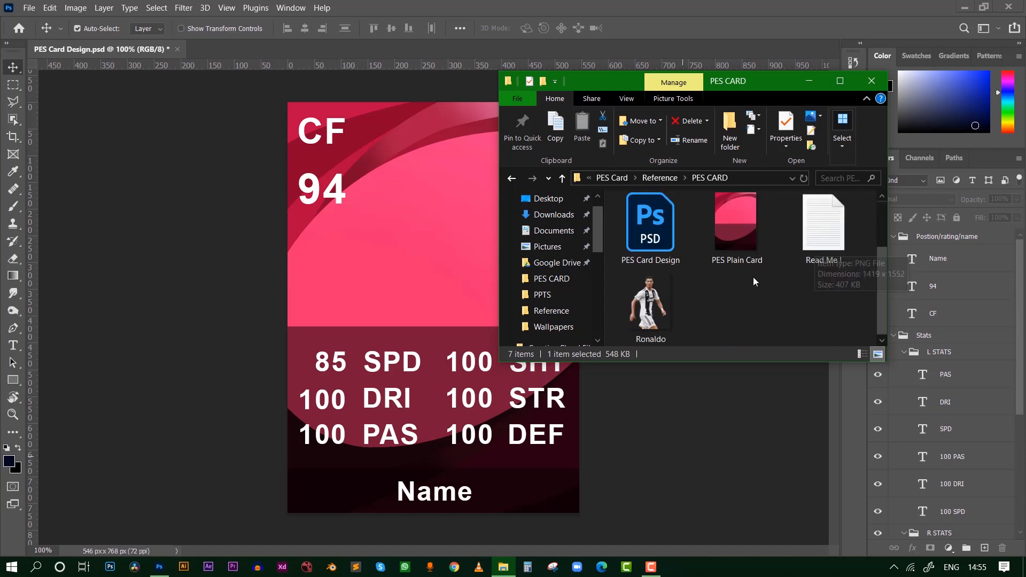
scroll(712, 305, "up", 2)
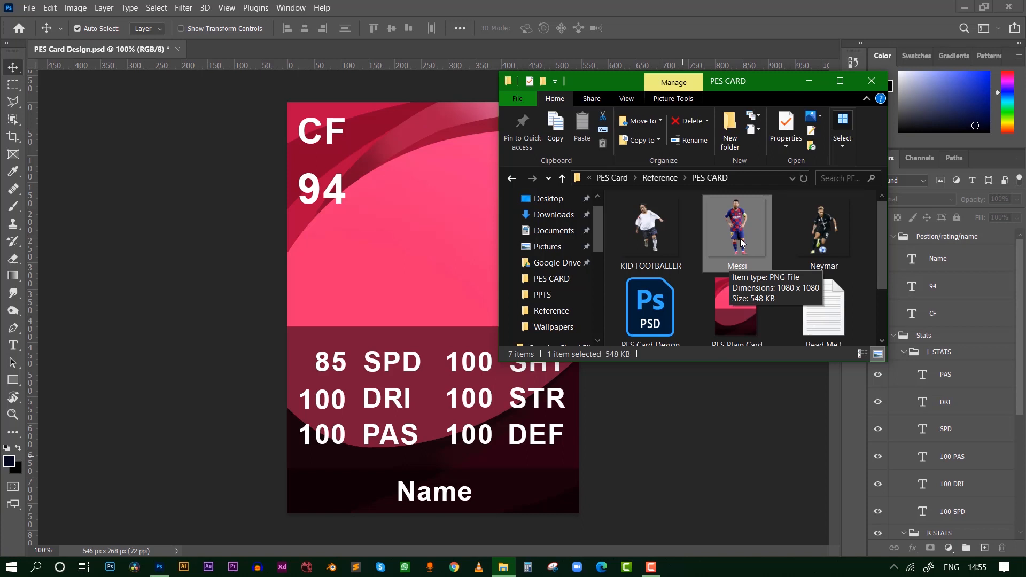
left_click(463, 302)
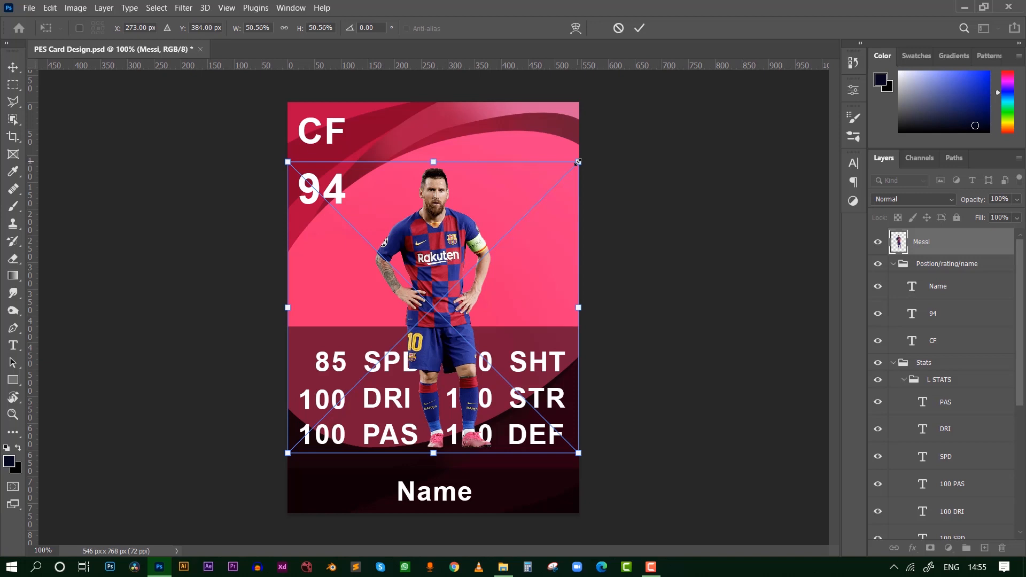
Scale the placed Messi image to about 64% and move it toward the card's right side.
left_click_drag(579, 163, 627, 134)
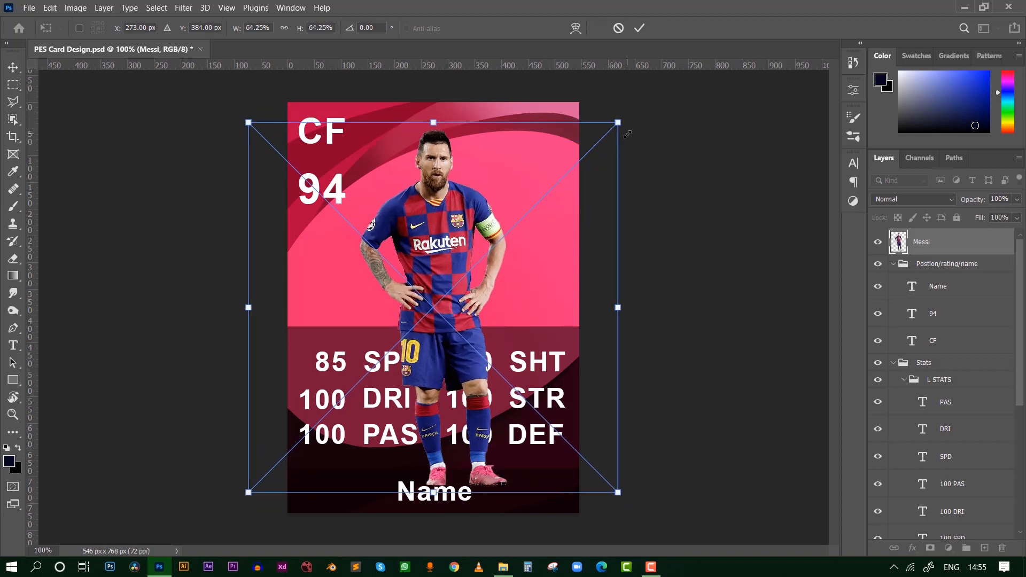
left_click_drag(461, 273, 498, 273)
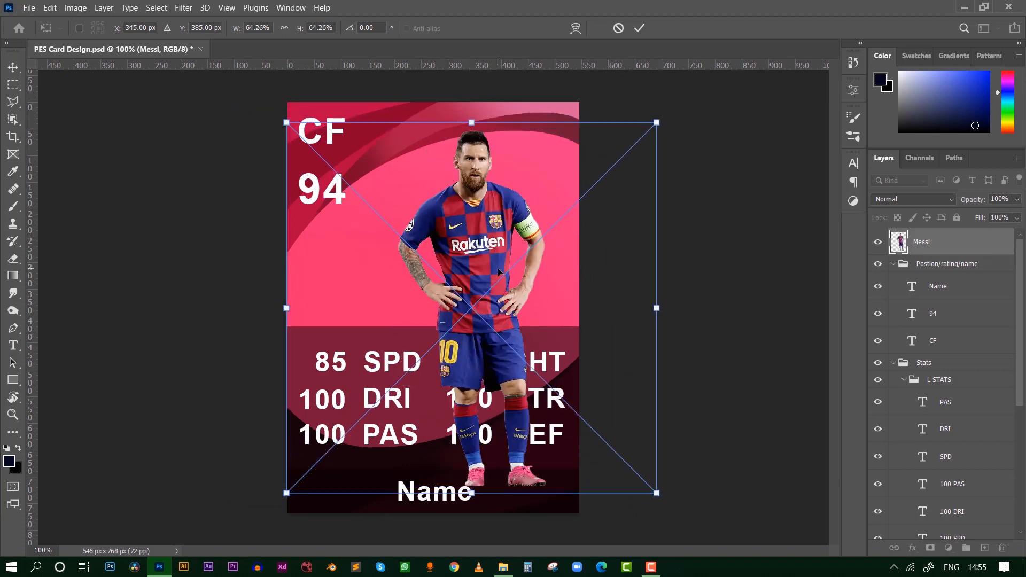
left_click(639, 31)
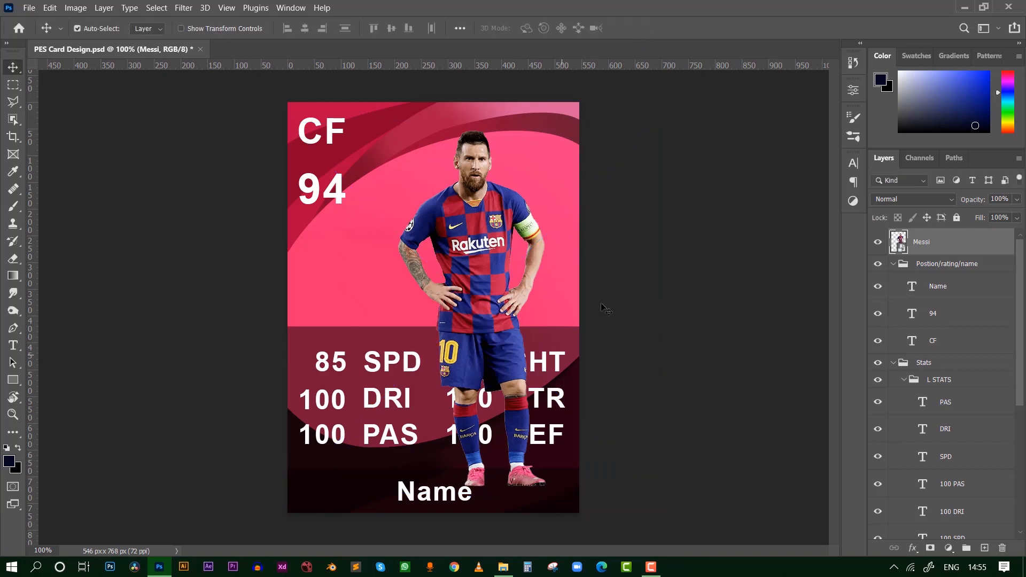
Collapse the Postion/rating/name and Stats groups and move the Messi layer between the Black Bars and Card groups.
left_click(893, 264)
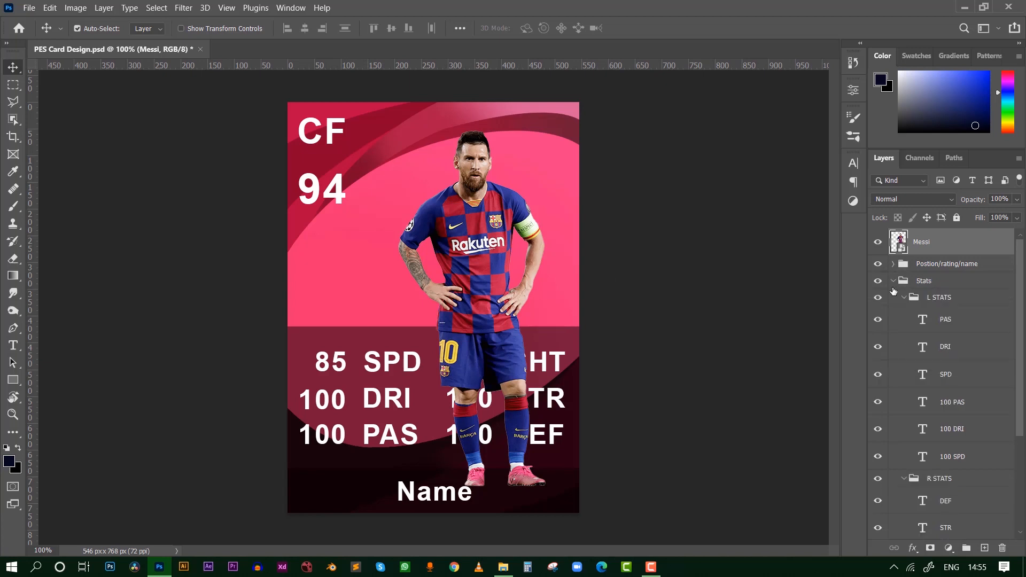
left_click(893, 281)
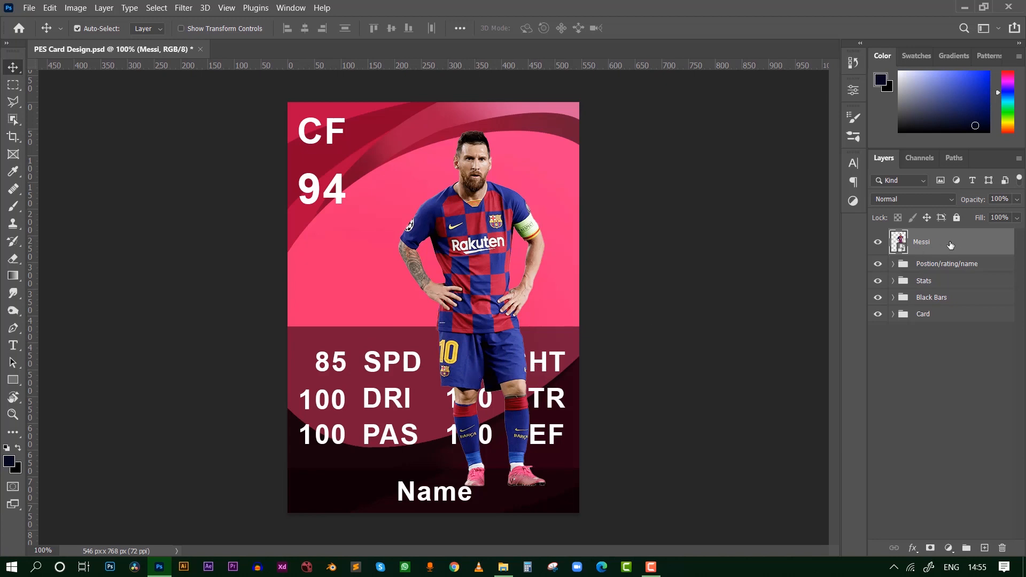
left_click_drag(939, 247, 940, 303)
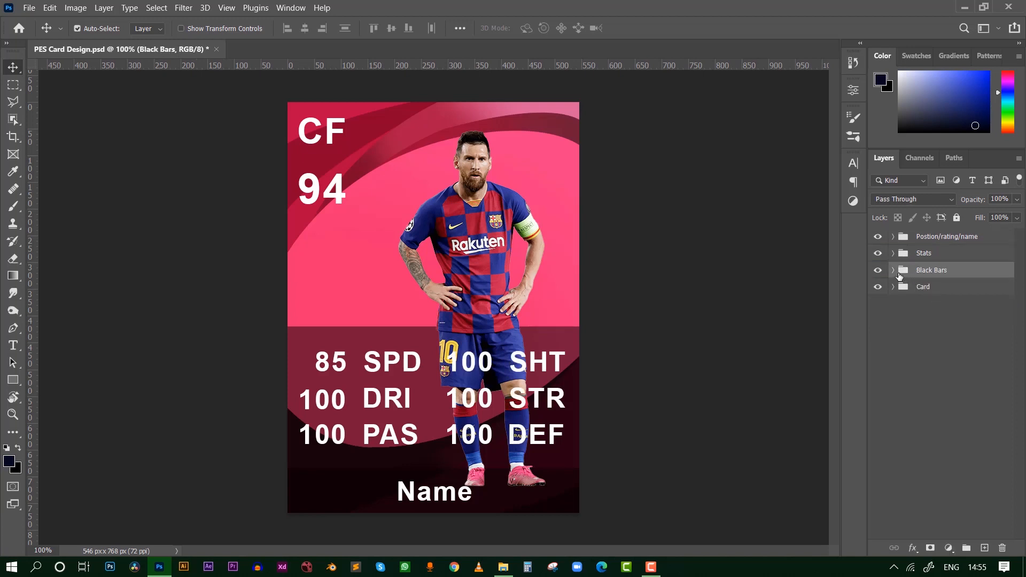
key("ctrl+z")
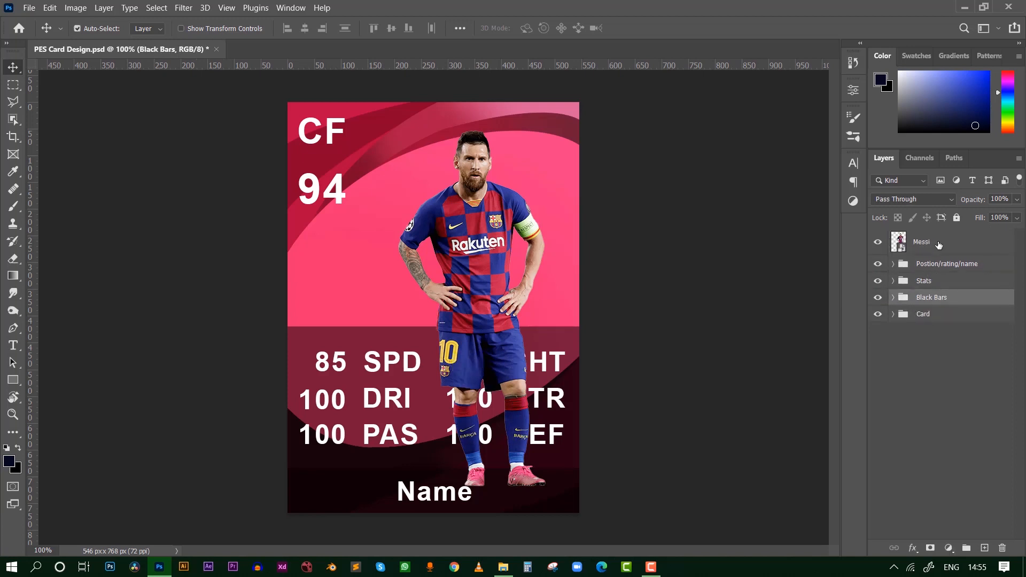
left_click_drag(940, 244, 938, 301)
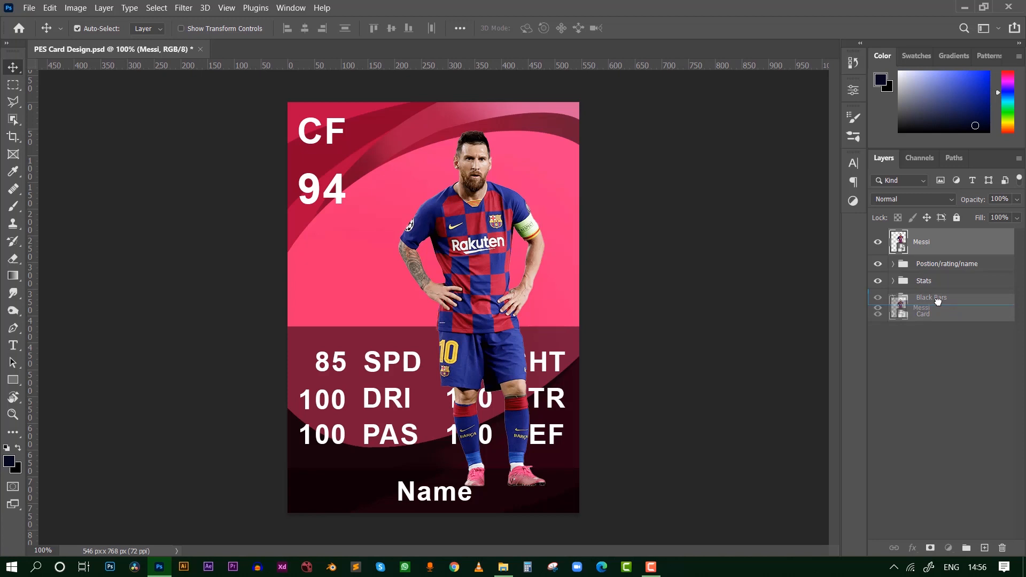
left_click_drag(938, 301, 940, 306)
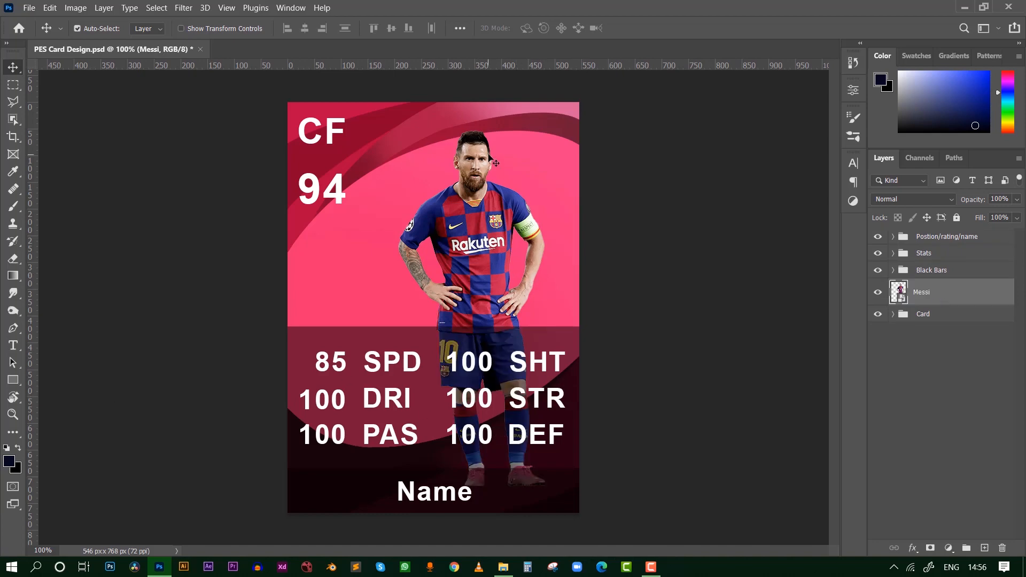
Examine the Messi cutout's head and upper body up close against the card background.
key("ctrl+equal")
key("ctrl+equal")
key("ctrl+equal")
left_click_drag(489, 156, 436, 381)
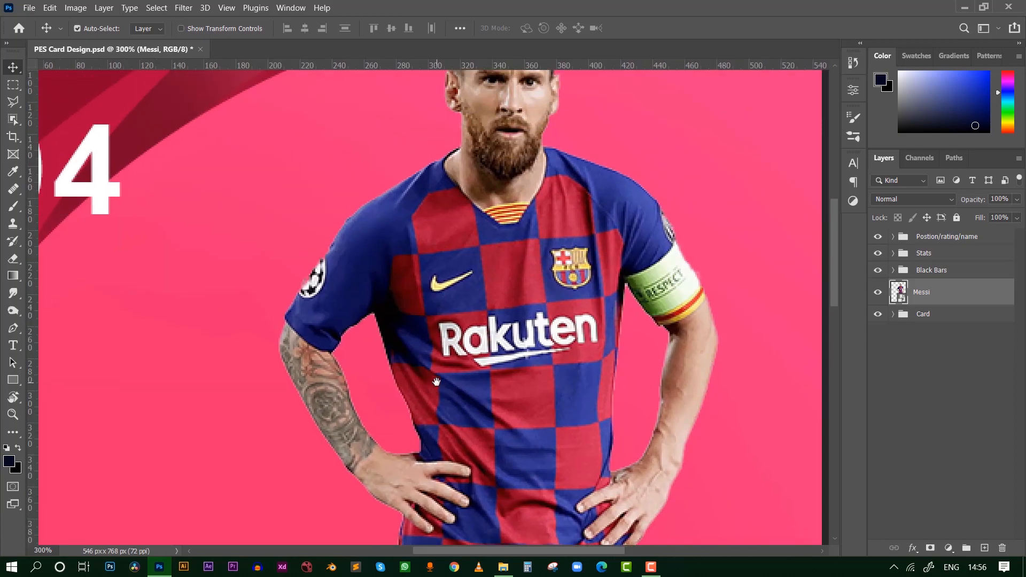
left_click_drag(492, 217, 456, 341)
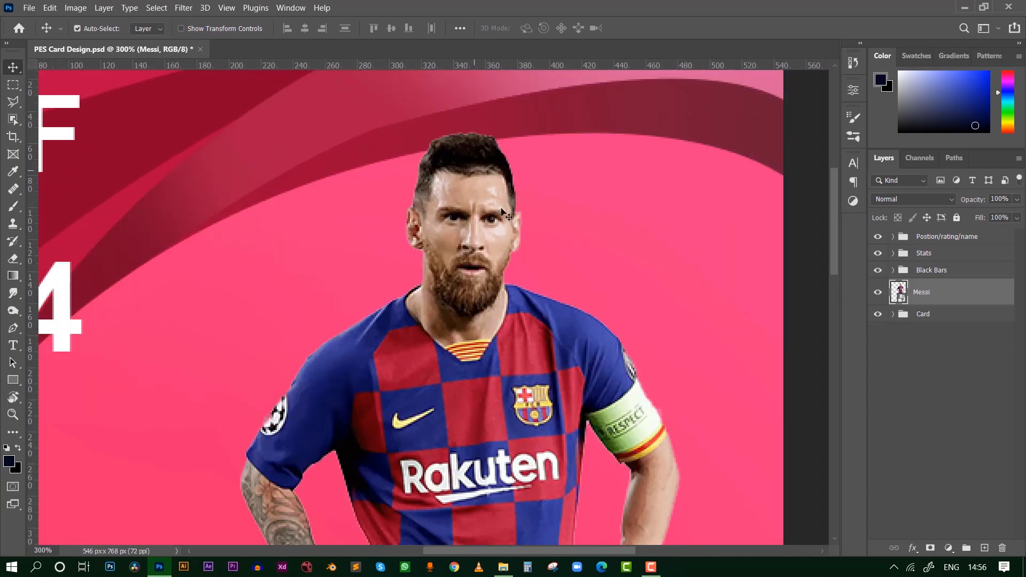
key("ctrl+0")
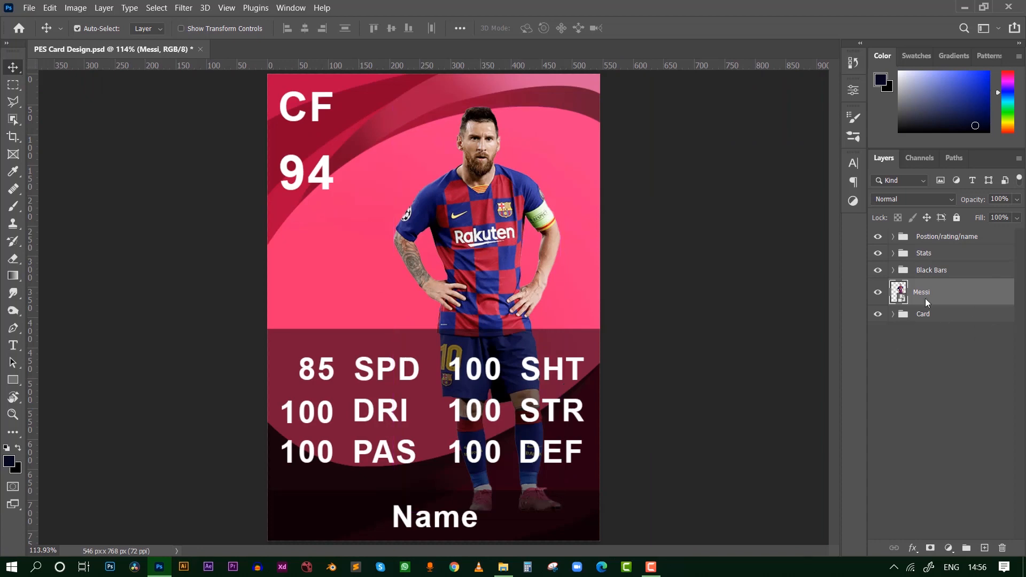
Delete the Messi layer and place the Neymar image from the PES CARD folder directly above the Card group.
key("Delete")
left_click(503, 567)
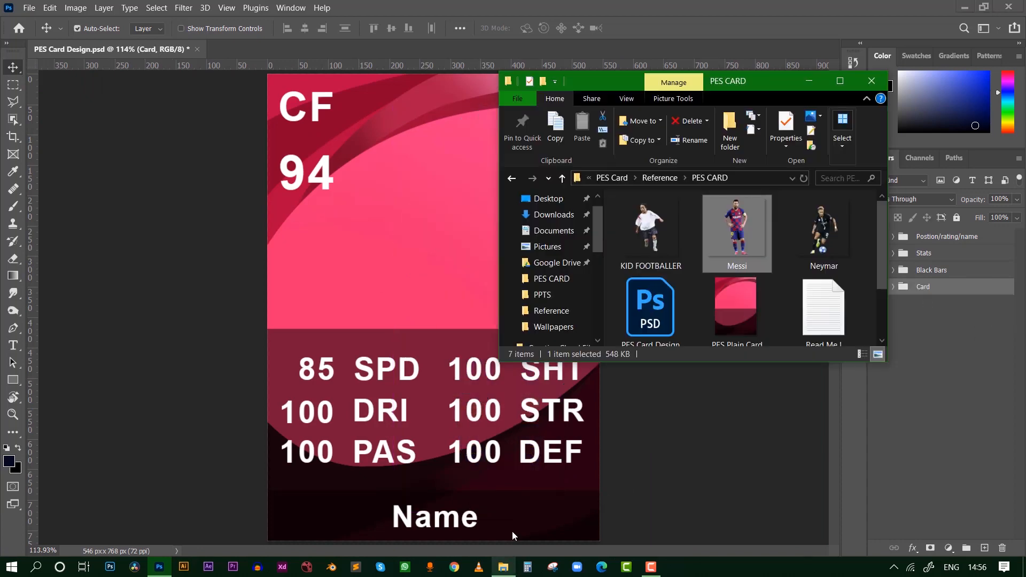
left_click_drag(824, 230, 376, 241)
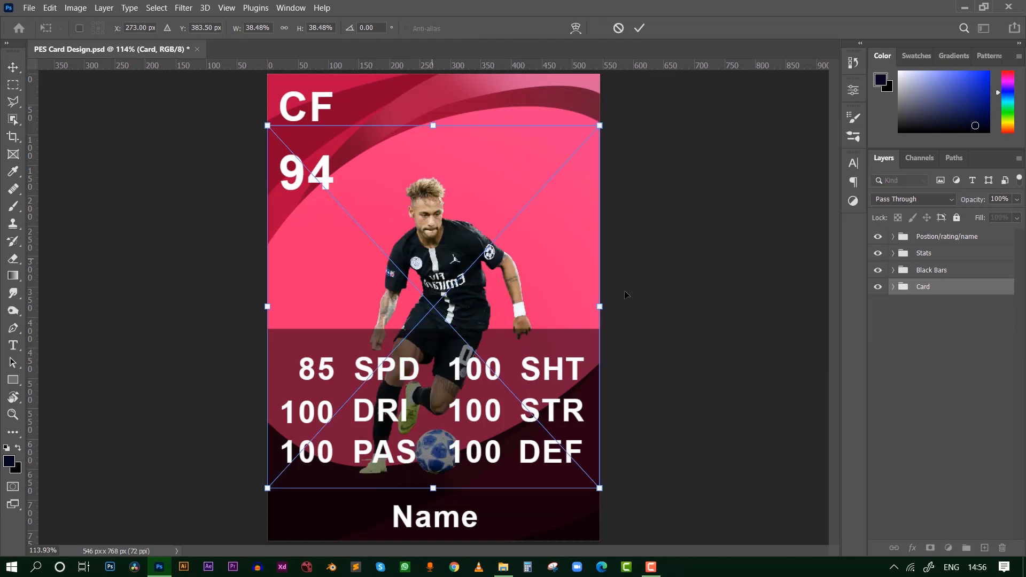
key("Return")
Place the Ronaldo image from the PES CARD folder above the Neymar layer and delete it again.
left_click(504, 566)
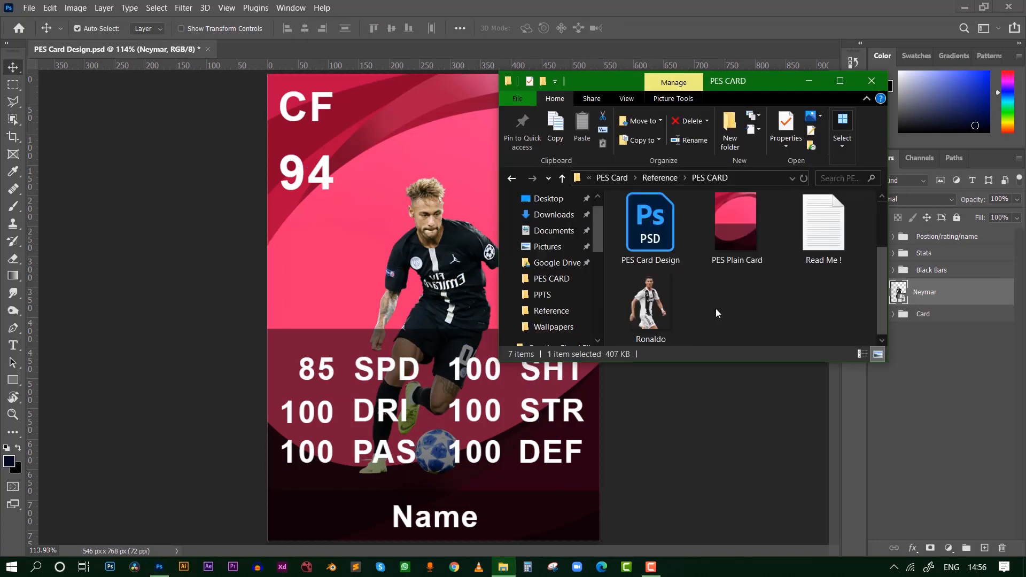
left_click_drag(650, 305, 377, 301)
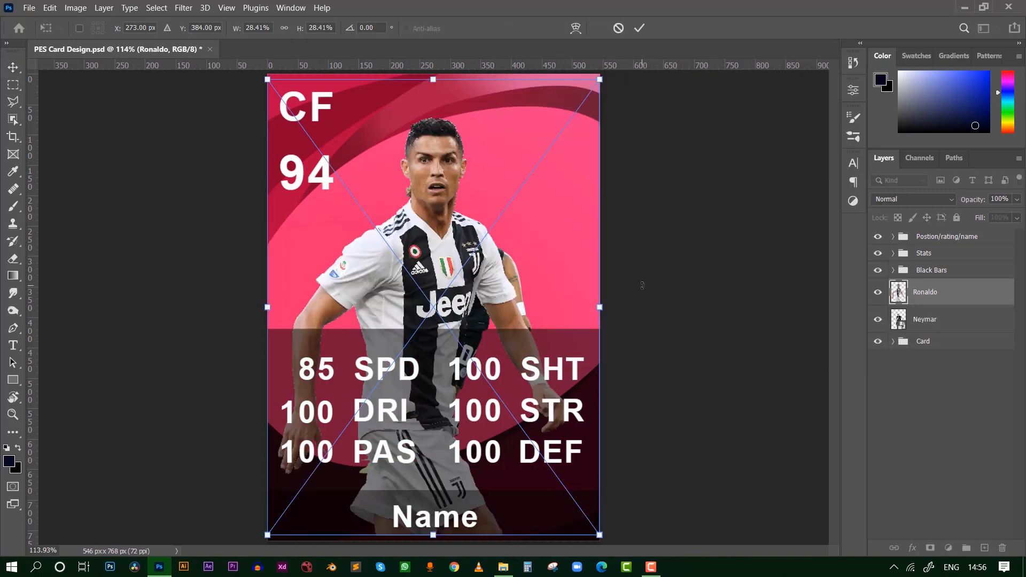
key("Return")
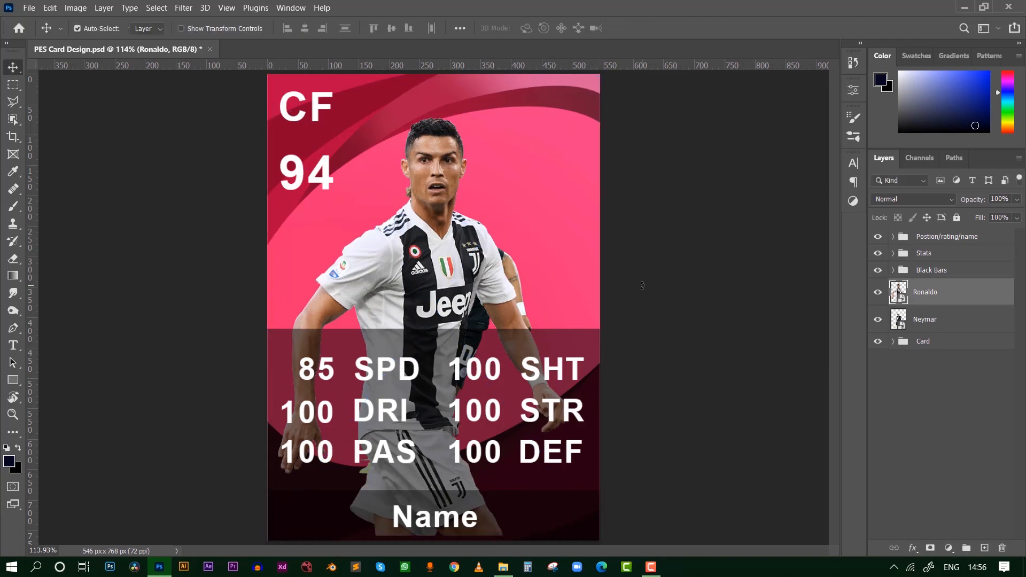
key("Delete")
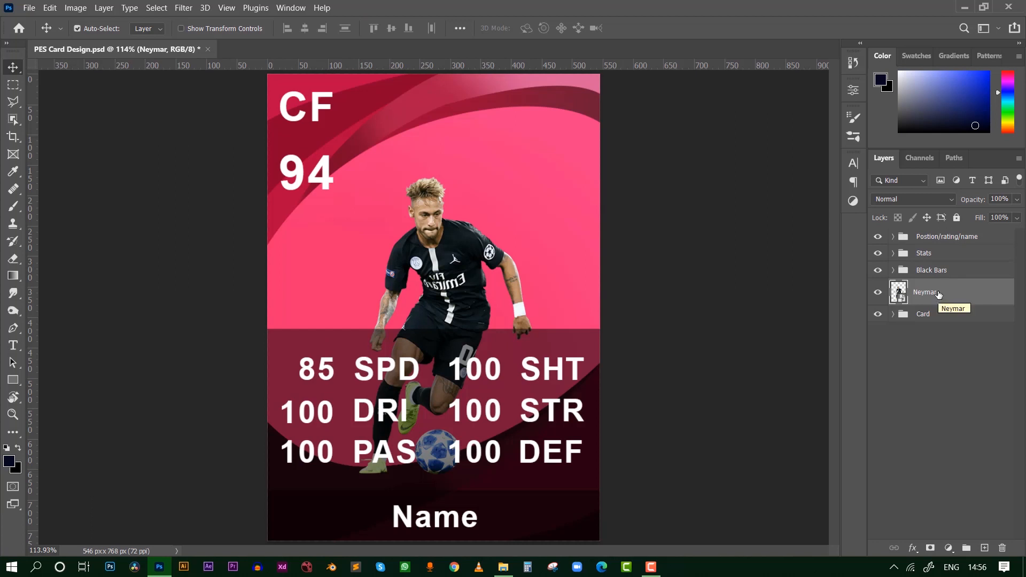
Scale the Neymar image up to about 46% on the card with Free Transform.
key("ctrl+t")
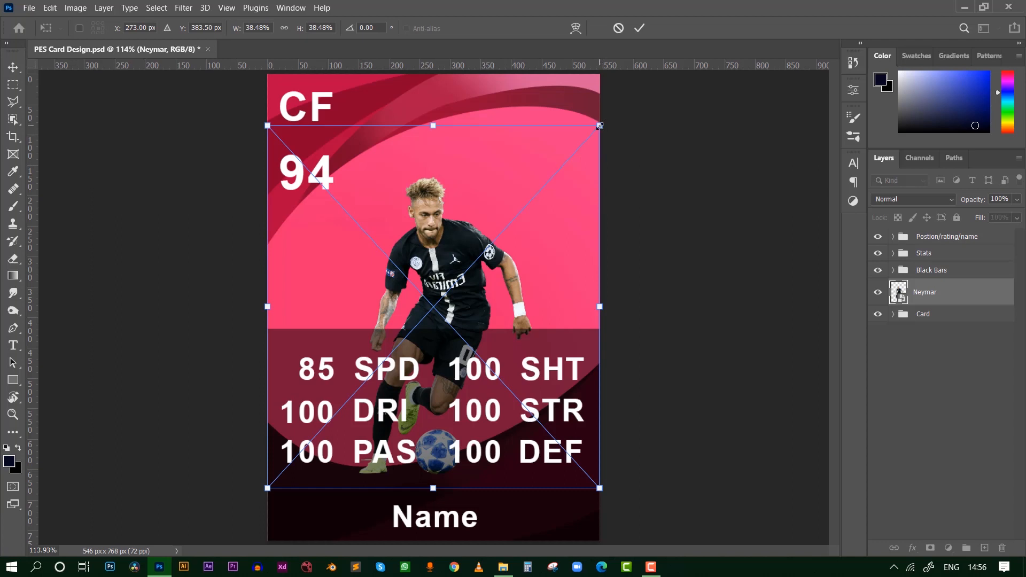
left_click_drag(600, 125, 627, 117)
mouse_move(606, 492)
left_mouse_down()
mouse_move(592, 461)
mouse_move(471, 390)
mouse_move(432, 321)
mouse_move(532, 437)
mouse_move(588, 438)
mouse_move(607, 466)
mouse_move(601, 479)
left_mouse_up()
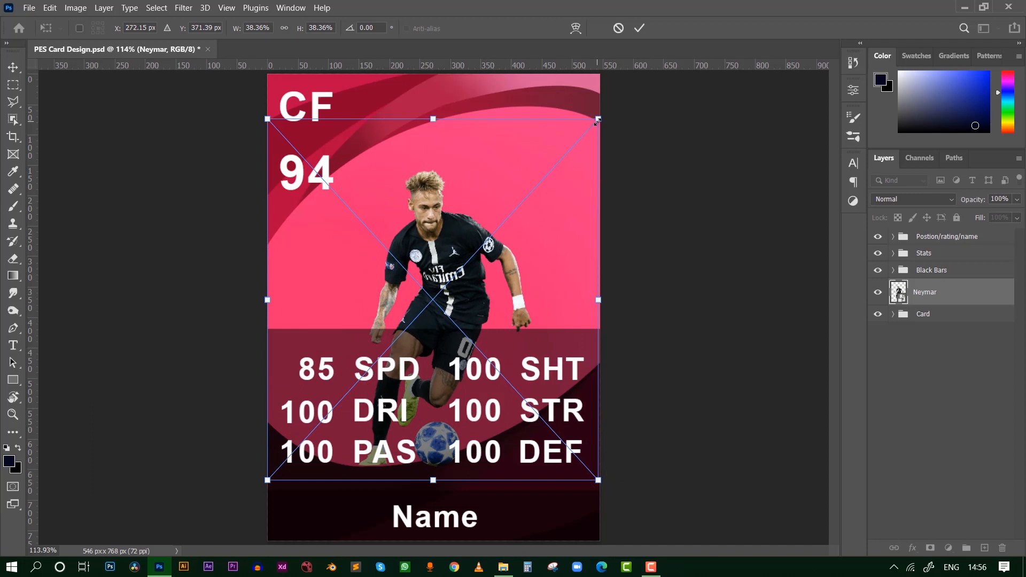
left_click_drag(597, 122, 546, 200)
left_click_drag(524, 233, 673, 123)
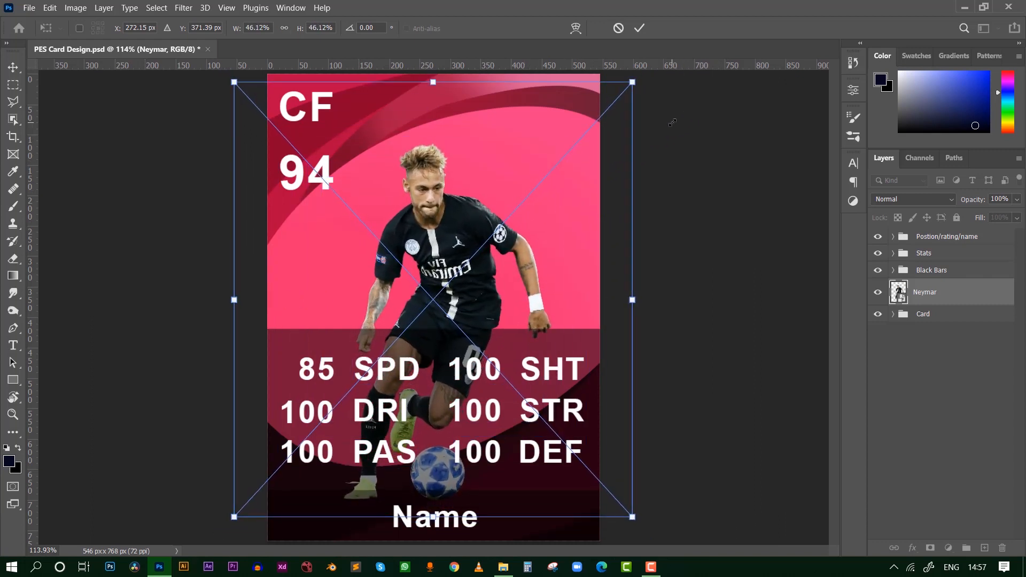
key("Return")
Nudge the Neymar image about 30 px up and 50 px to the right on the card.
key("shift+Up")
key("shift+Up")
key("shift+Up")
key("shift+Right")
key("shift+Right")
key("shift+Right")
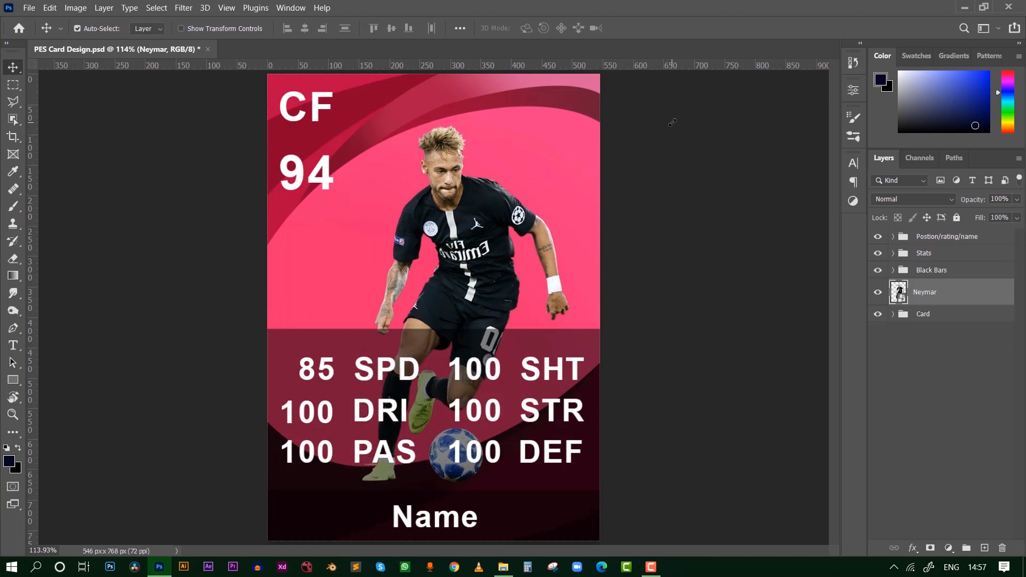
key("shift+Right")
key("shift+Right")
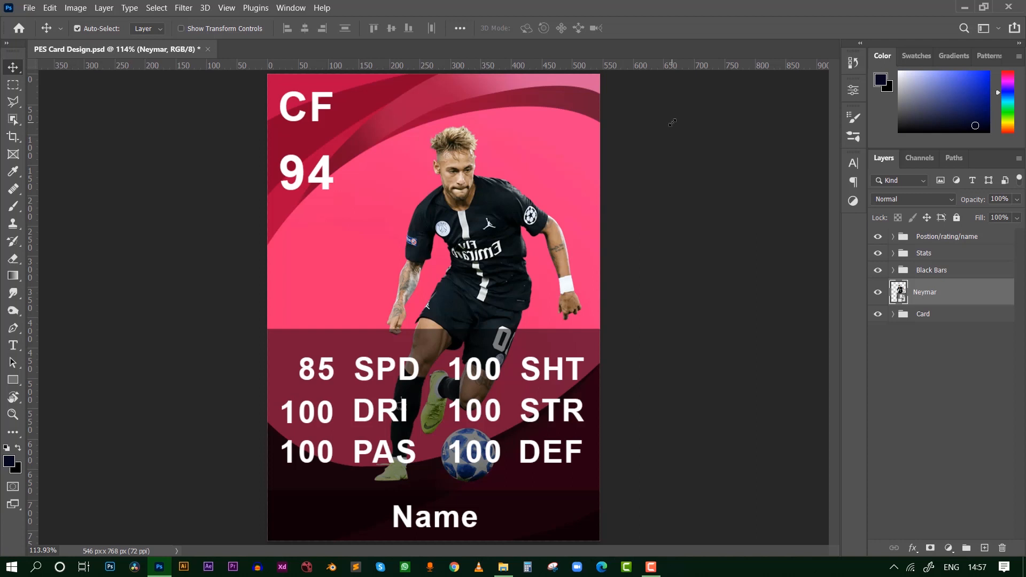
Replace the placeholder Name text beneath the stats with the player's own name.
key("t")
left_click(449, 519)
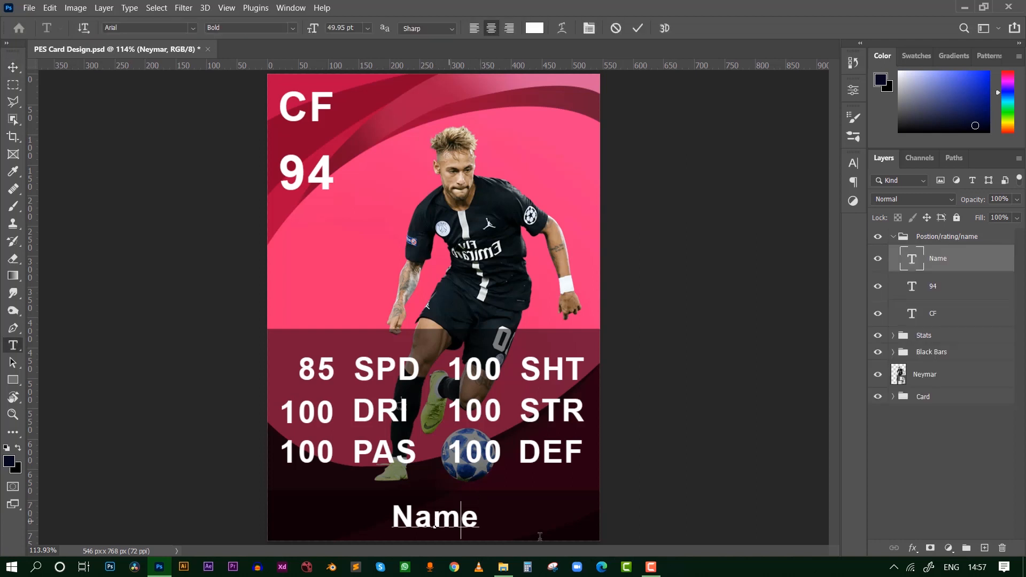
key("ctrl+a")
type("Madhav")
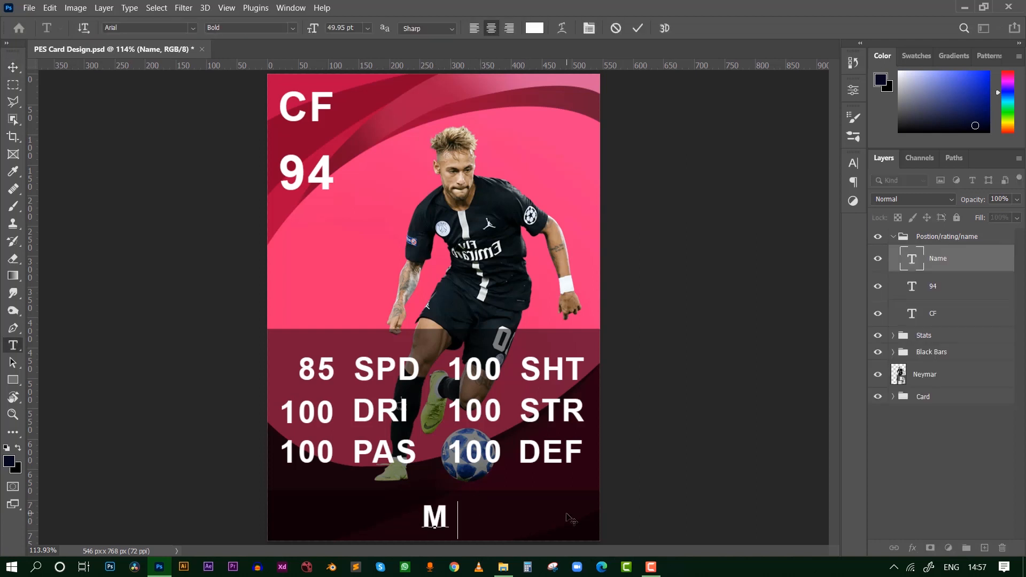
left_click(18, 70)
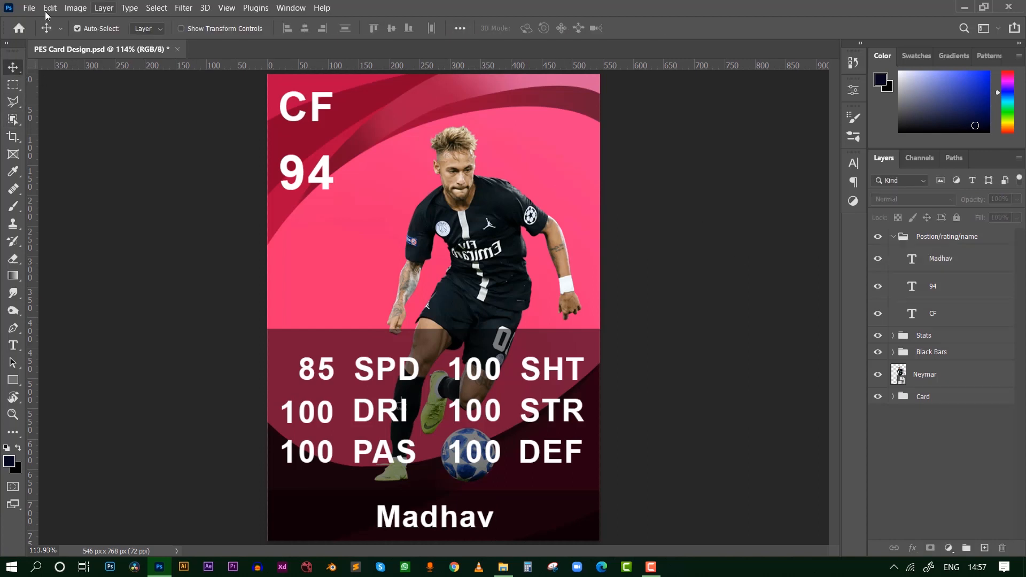
Save the card as a JPEG named Neymar Card in the PES CARD folder at maximum quality 12.
left_click(28, 8)
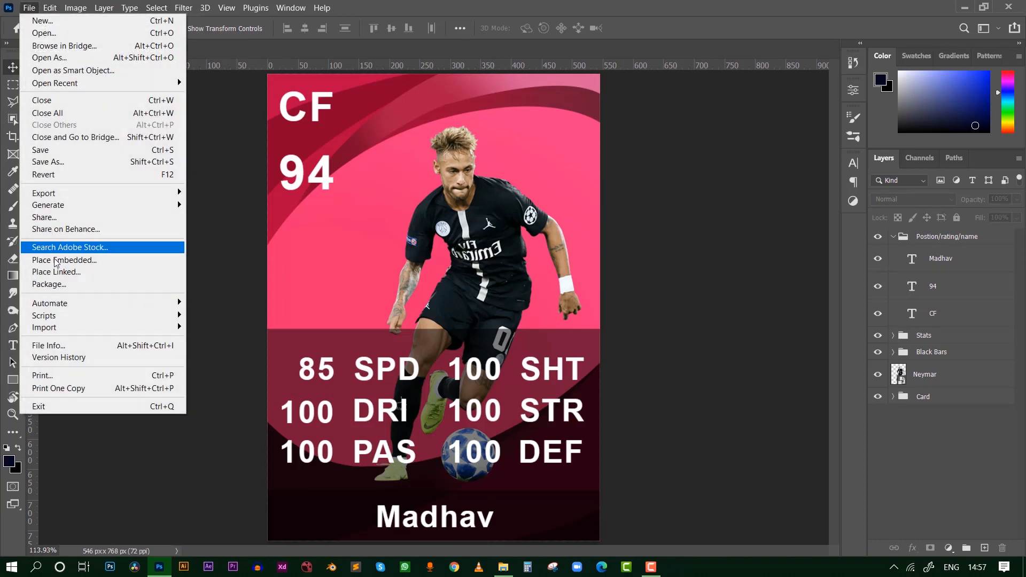
left_click(66, 162)
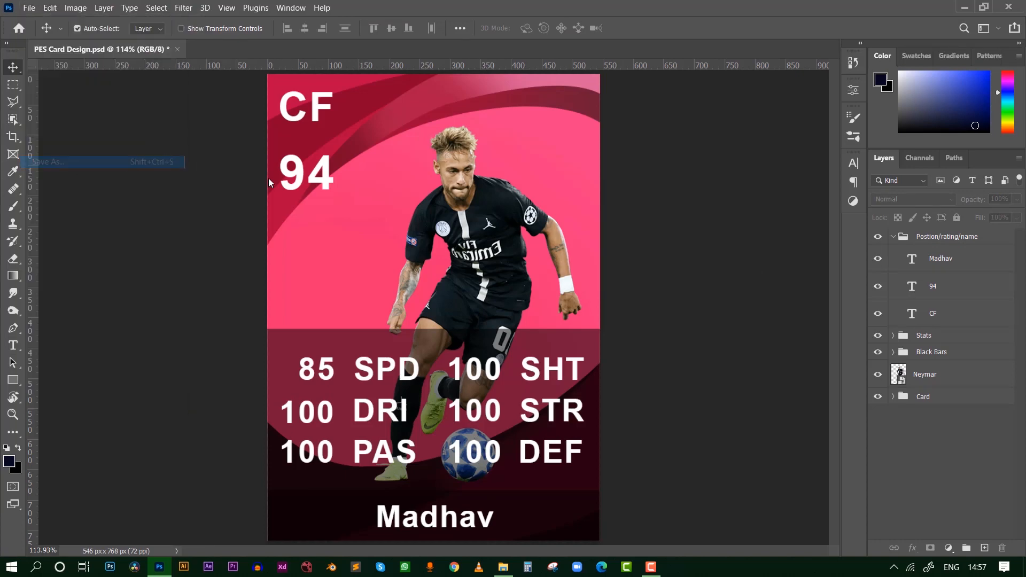
left_click(540, 383)
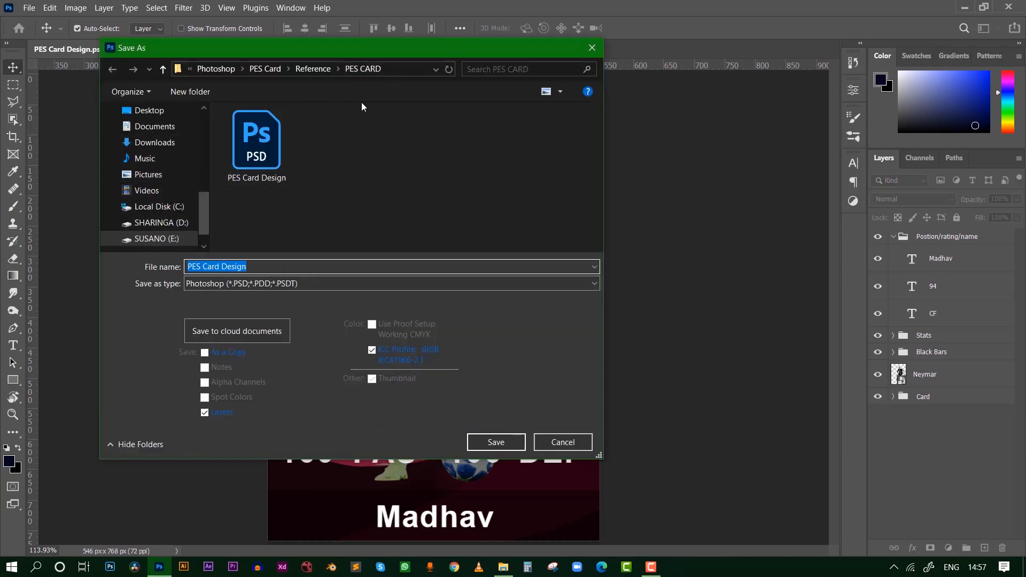
left_click(311, 221)
left_click(262, 284)
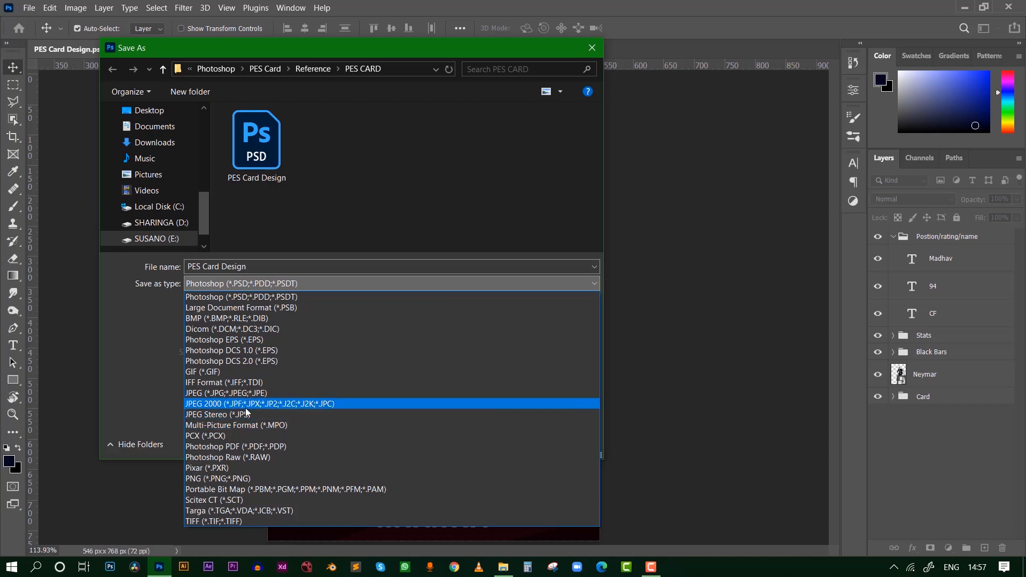
left_click(215, 393)
left_click(284, 269)
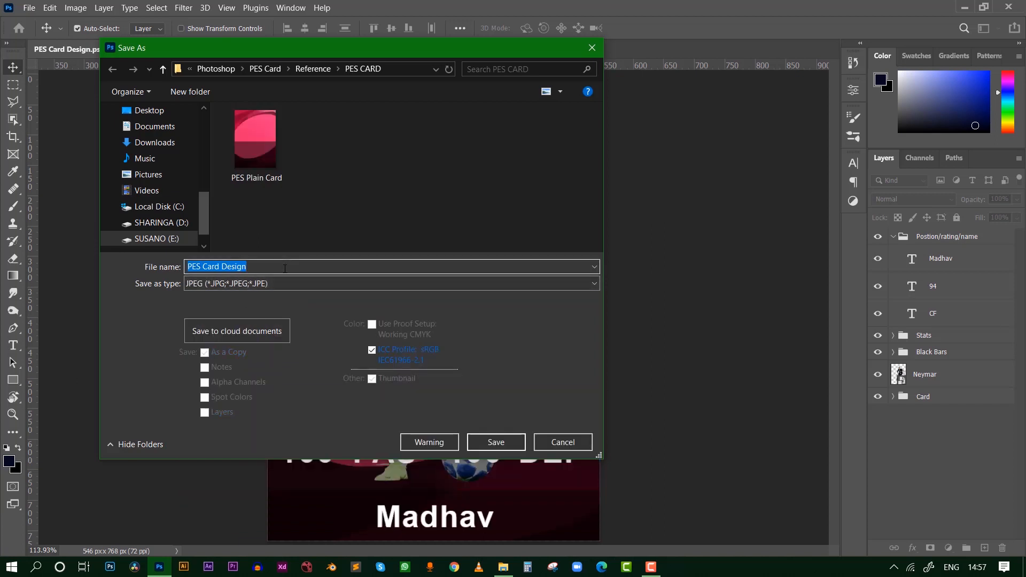
type("Neyma")
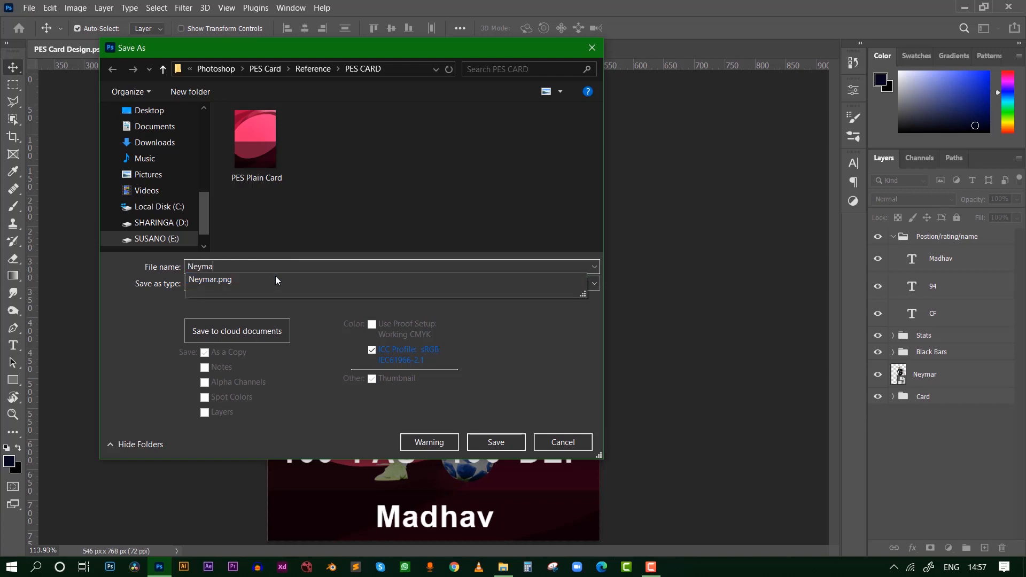
type("r Card")
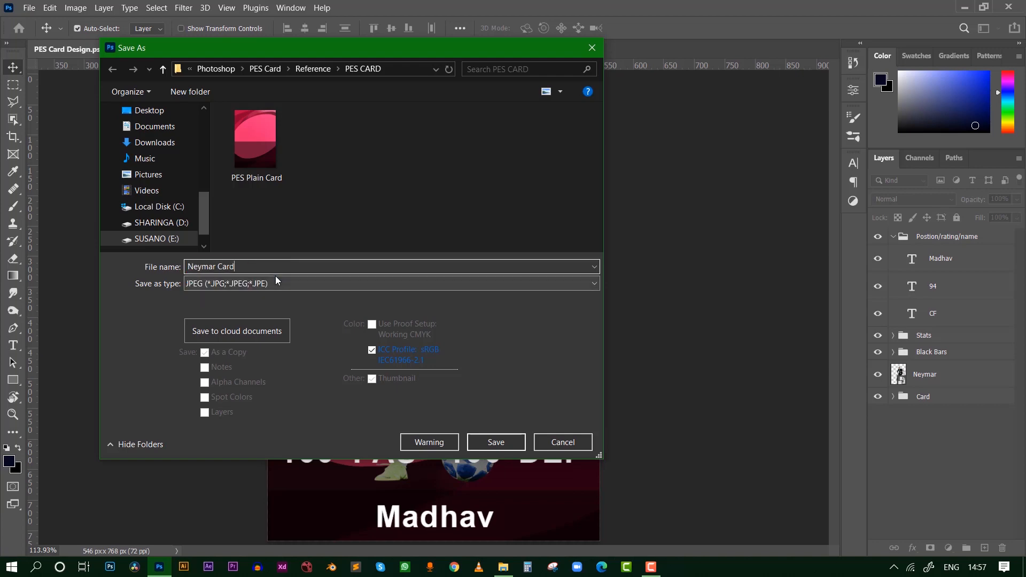
left_click(495, 442)
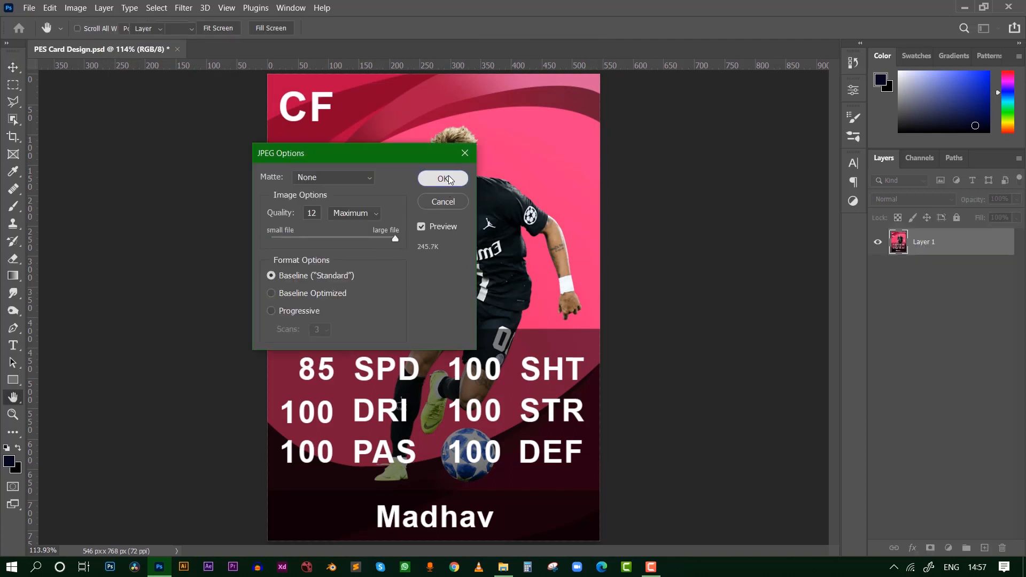
left_click(451, 179)
Switch to File Explorer and open the exported Neymar Card image in an enlarged Photos window to check it.
left_click(503, 567)
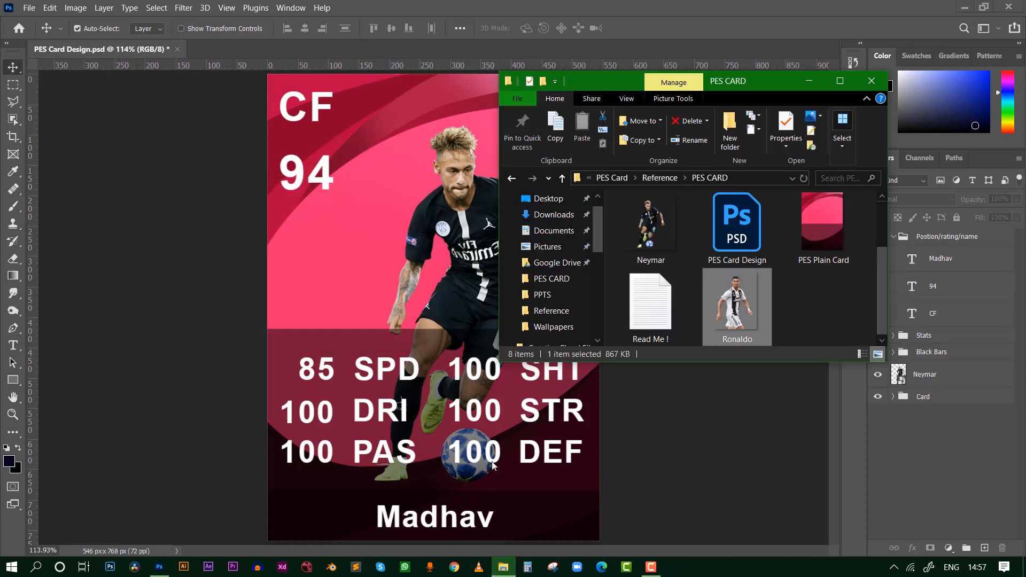
double_click(807, 241)
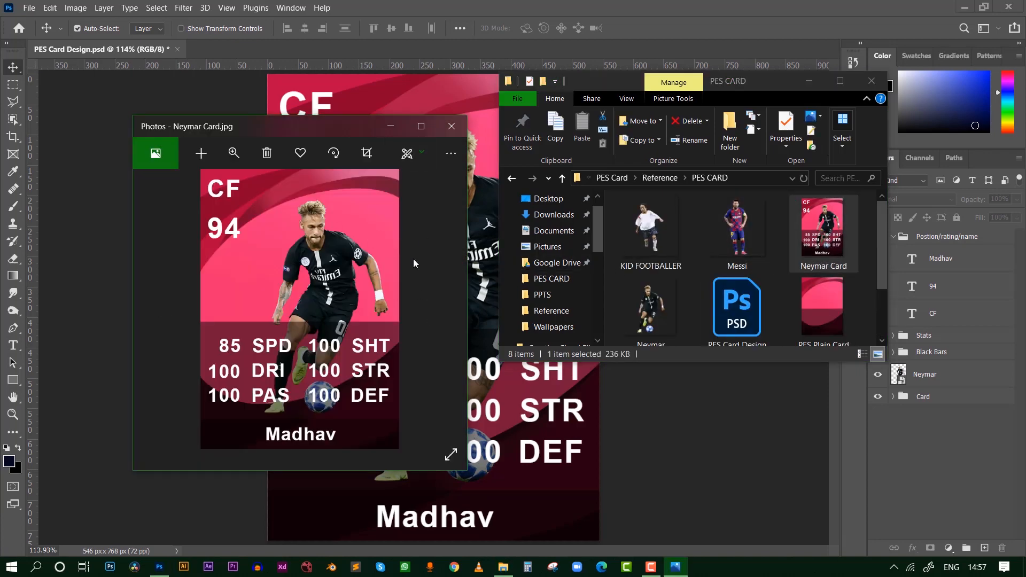
left_click(422, 129)
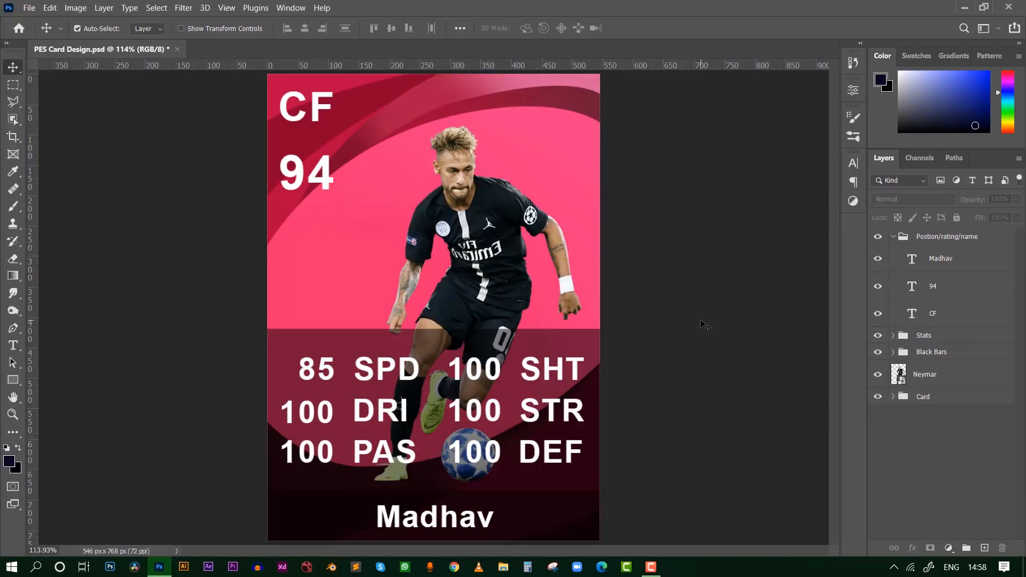